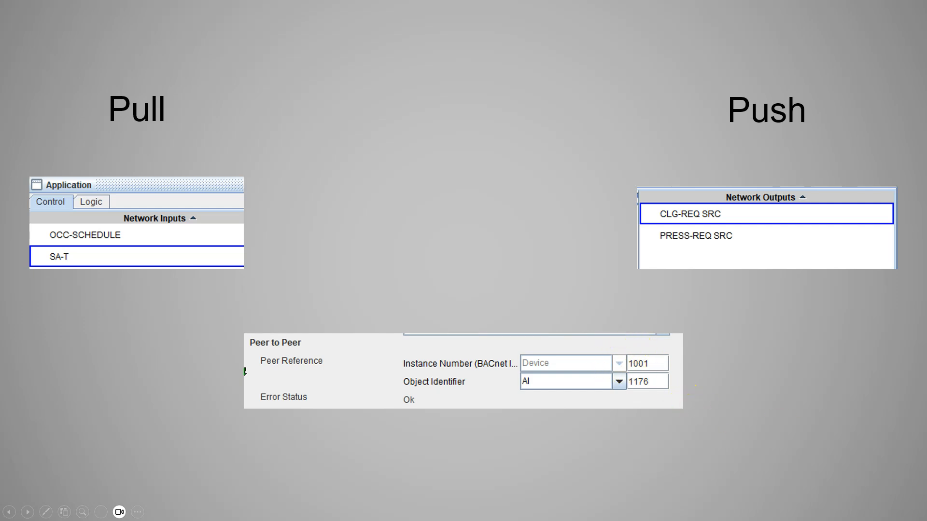
# Switch to CCT and examine the BACnet object identifiers of the ZN-T, ZN-SP and ZN-H inputs in the PCV application
pyautogui.press('Right')
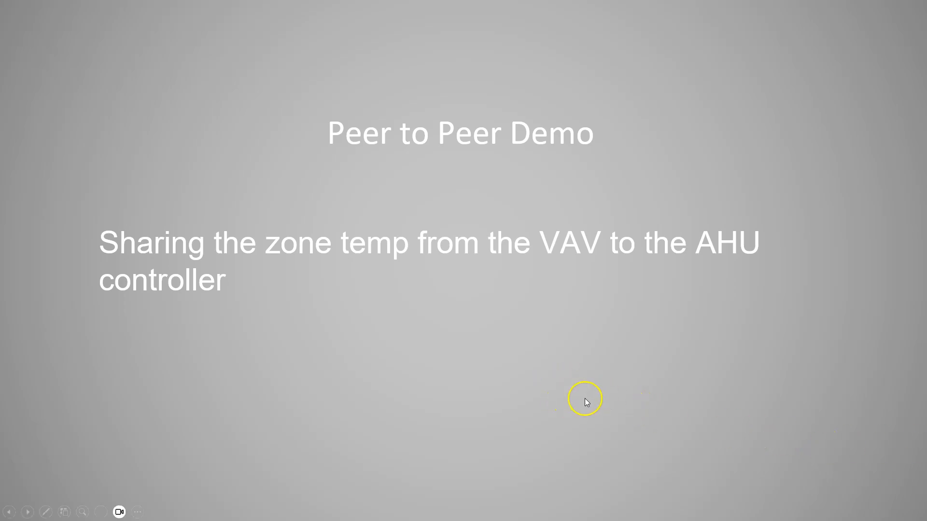
pyautogui.hotkey('alt', 'Tab')
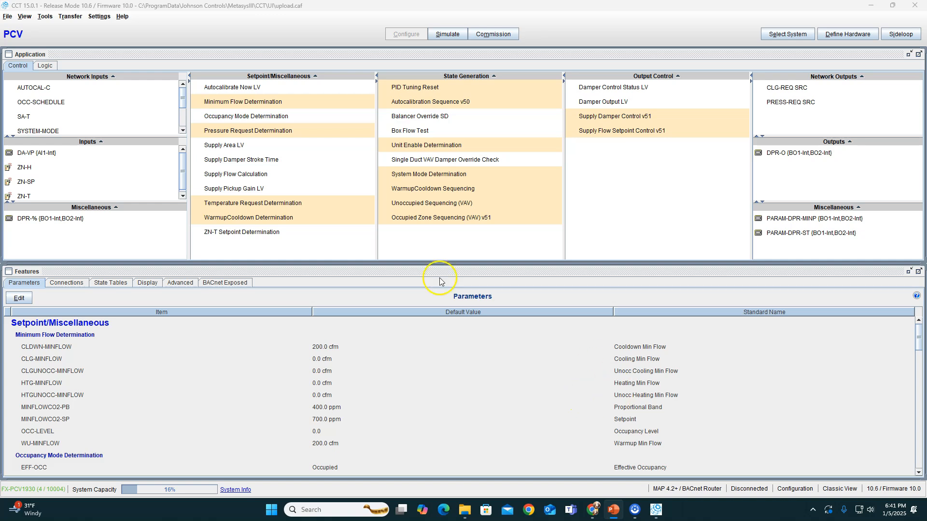
pyautogui.doubleClick(26, 197)
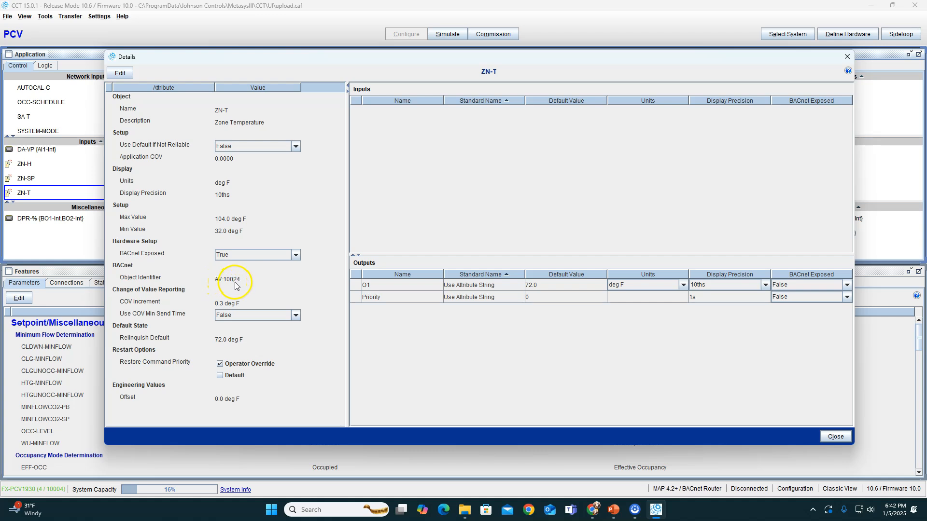
pyautogui.click(846, 58)
pyautogui.doubleClick(32, 180)
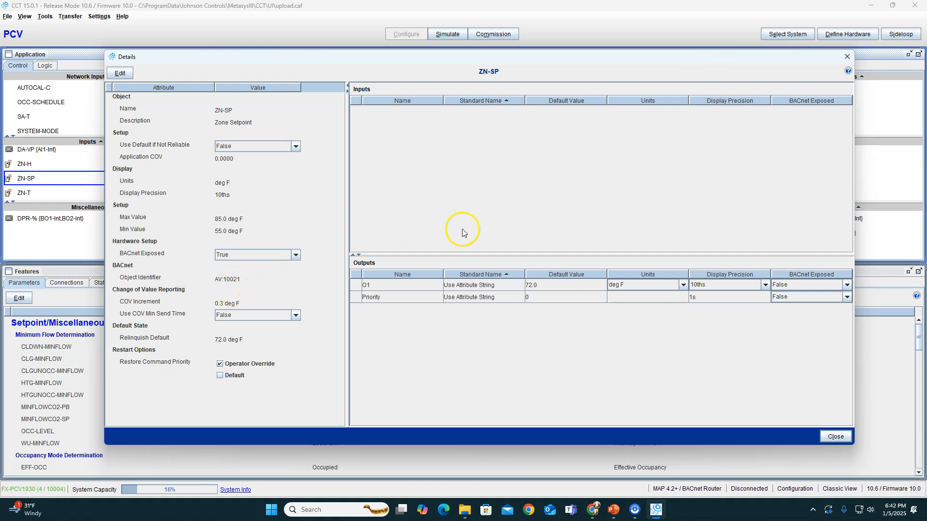
pyautogui.click(846, 56)
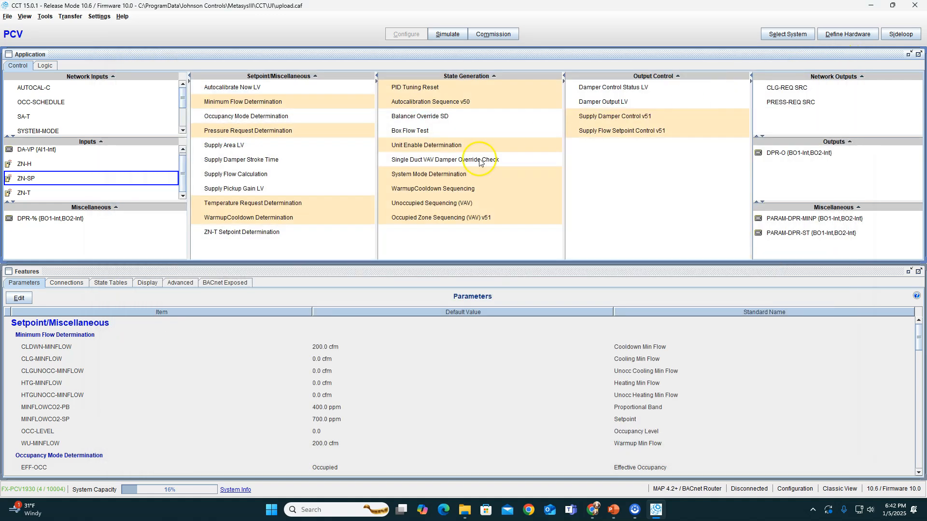
pyautogui.doubleClick(28, 164)
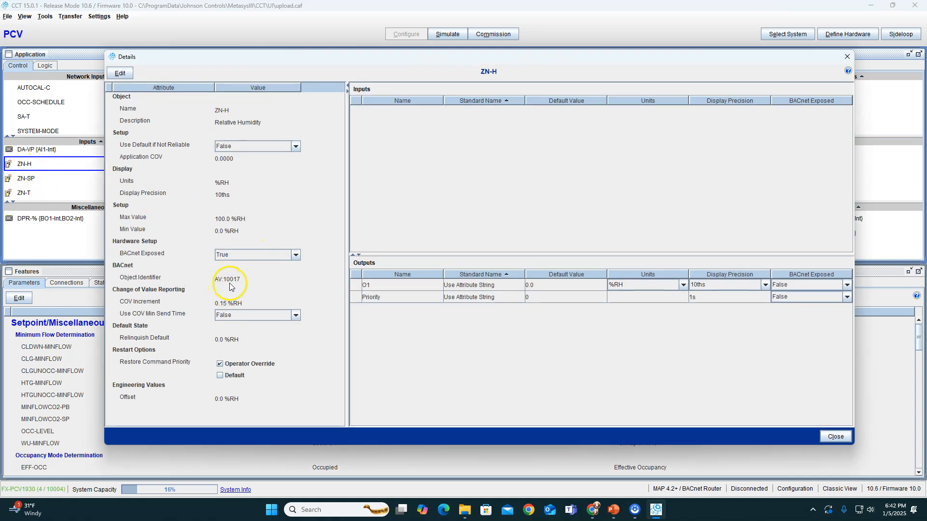
pyautogui.click(846, 56)
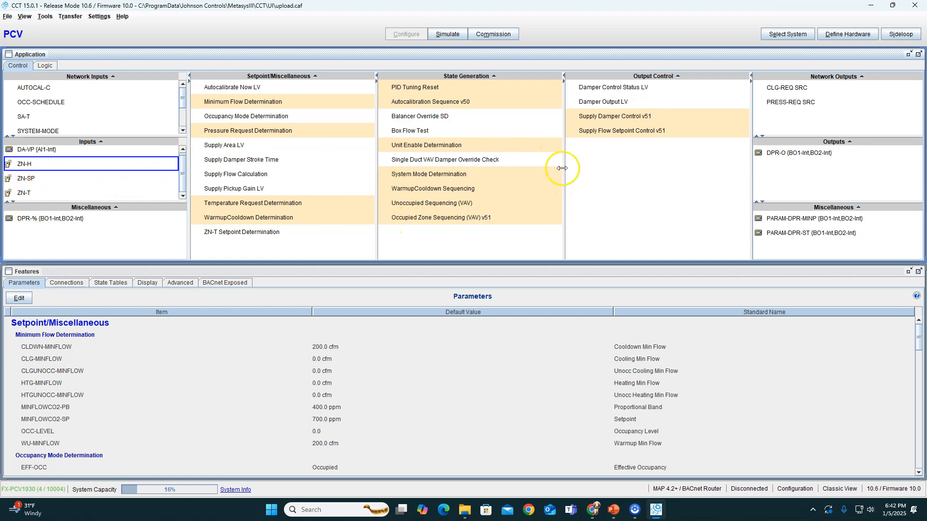
# Look up the PCV controller's BACnet instance number in the hardware network settings
pyautogui.click(845, 38)
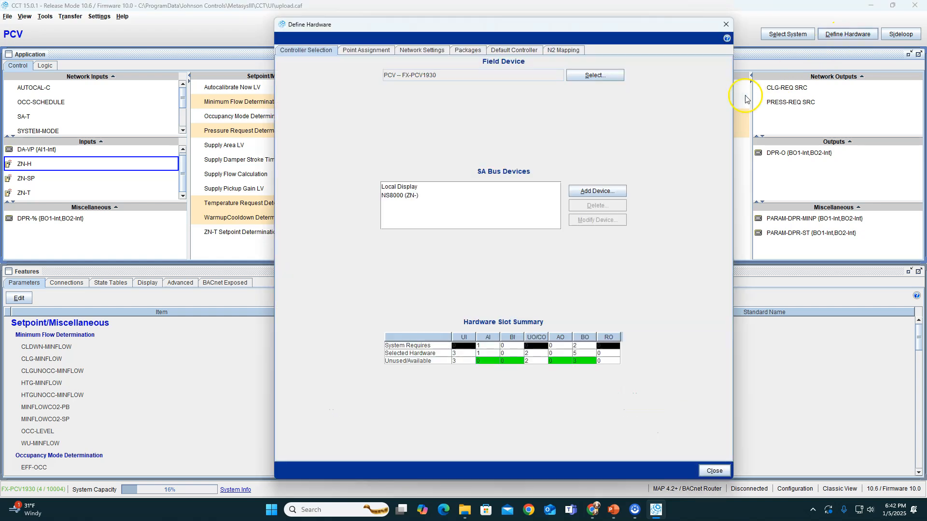
pyautogui.click(418, 50)
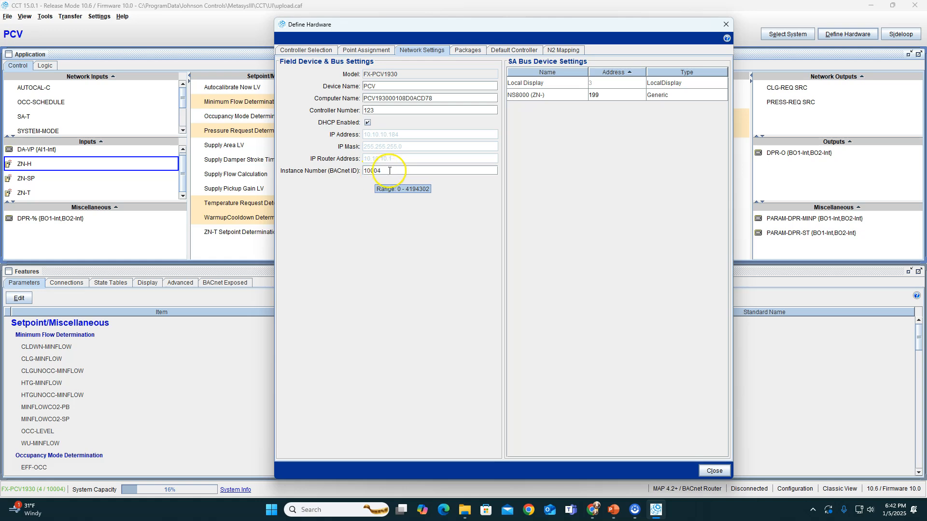
pyautogui.click(725, 24)
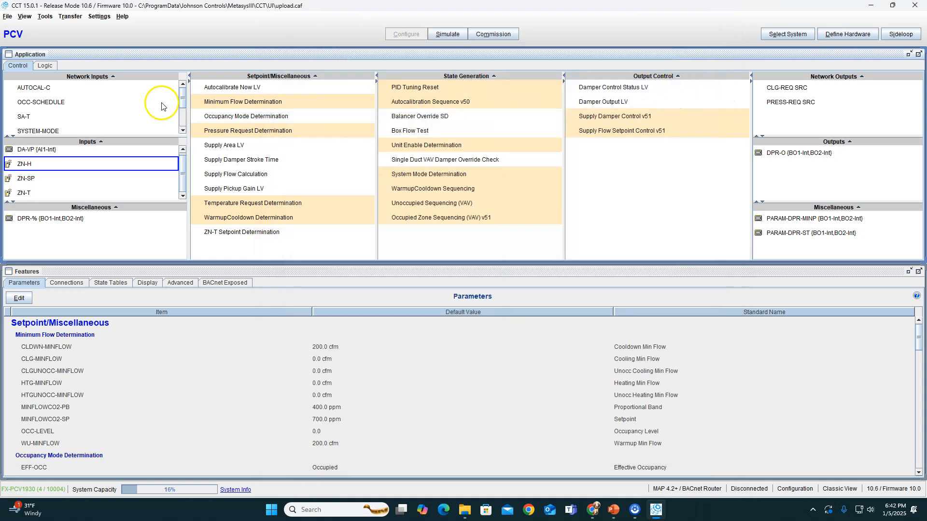
# Create a new system named VAV with system type VAV and Imperial units
pyautogui.click(7, 17)
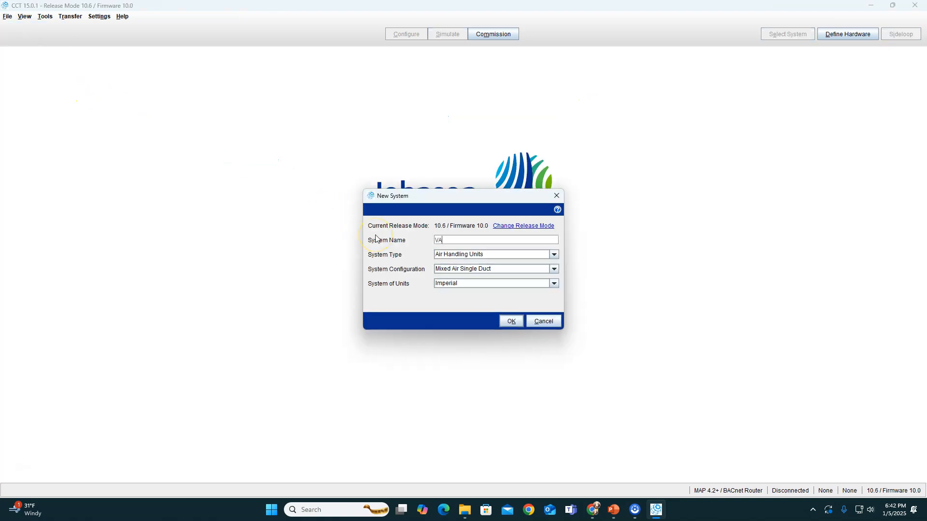
pyautogui.click(454, 254)
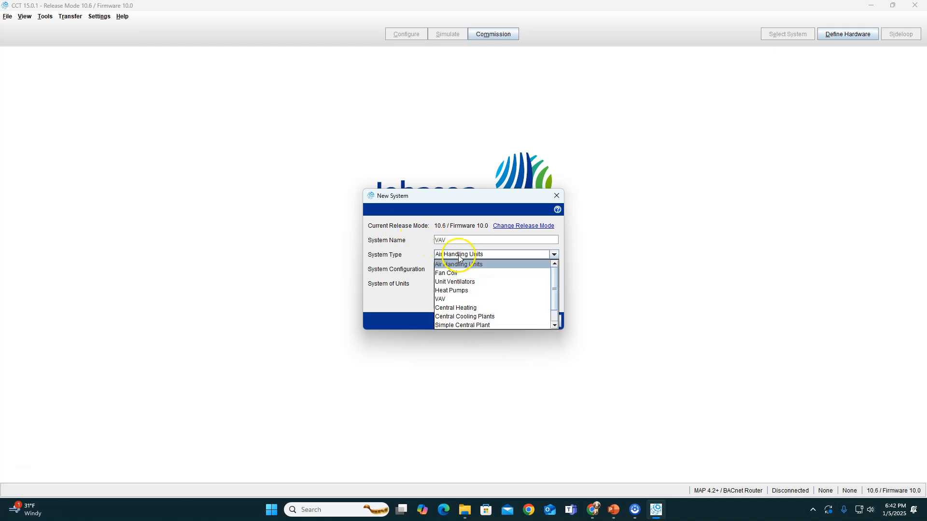
pyautogui.click(451, 291)
pyautogui.click(512, 321)
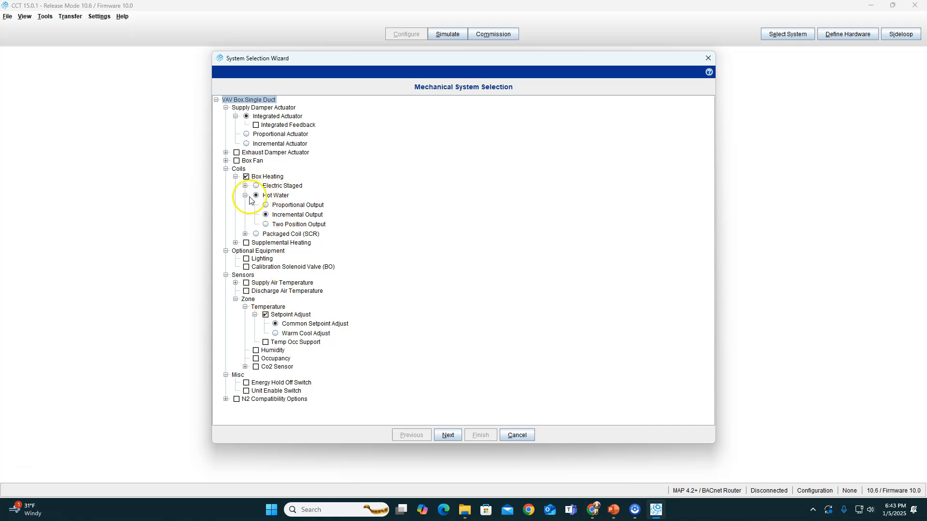
# Include the zone Humidity sensor in the single-duct VAV box and complete the system selection wizard
pyautogui.click(255, 350)
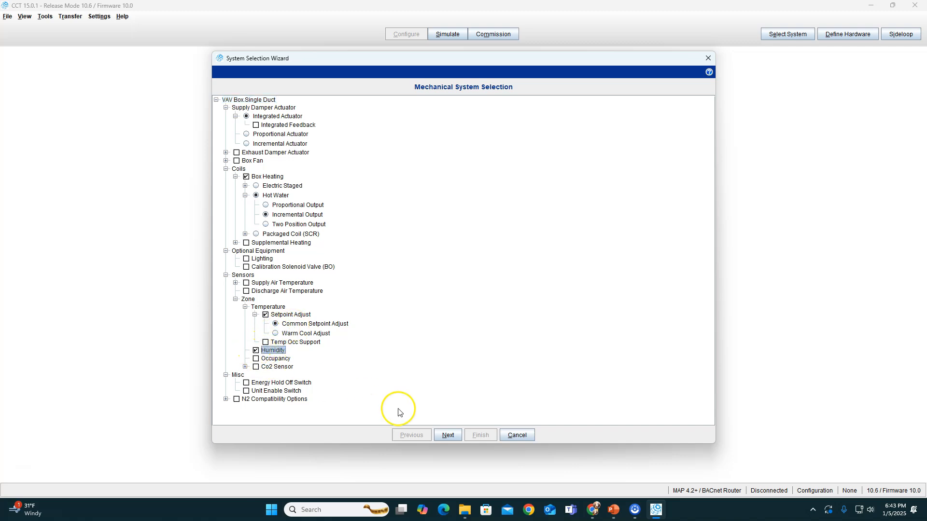
pyautogui.click(448, 435)
pyautogui.click(483, 436)
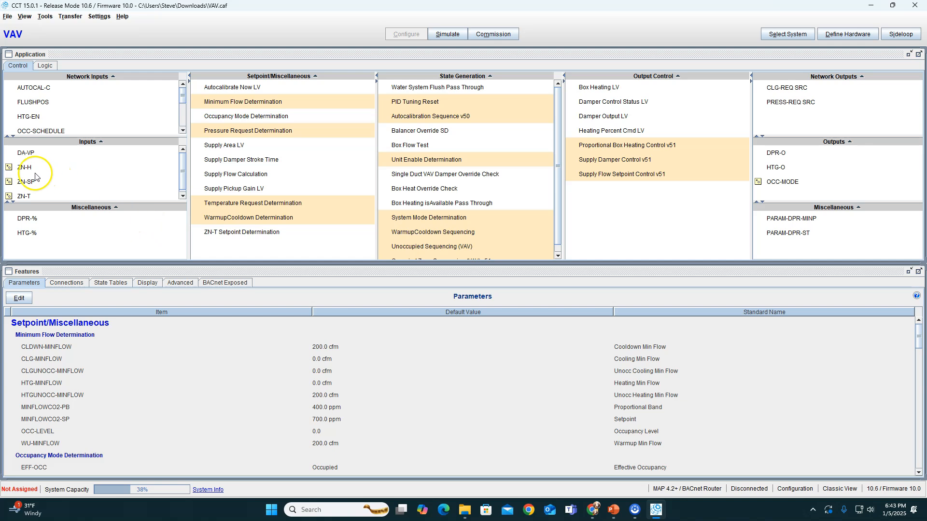
pyautogui.click(22, 169)
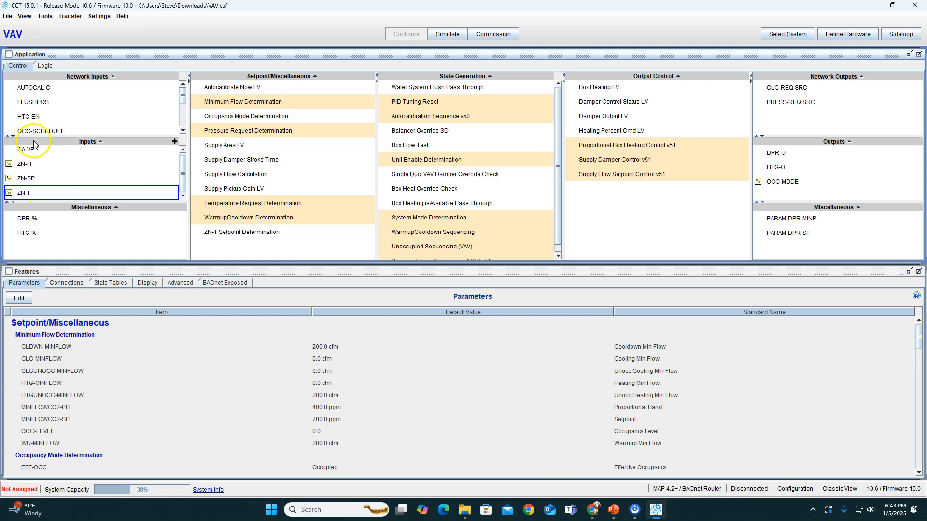
# Add one INPUT-FLOAT network input with the user name ZoneTemp
pyautogui.click(173, 77)
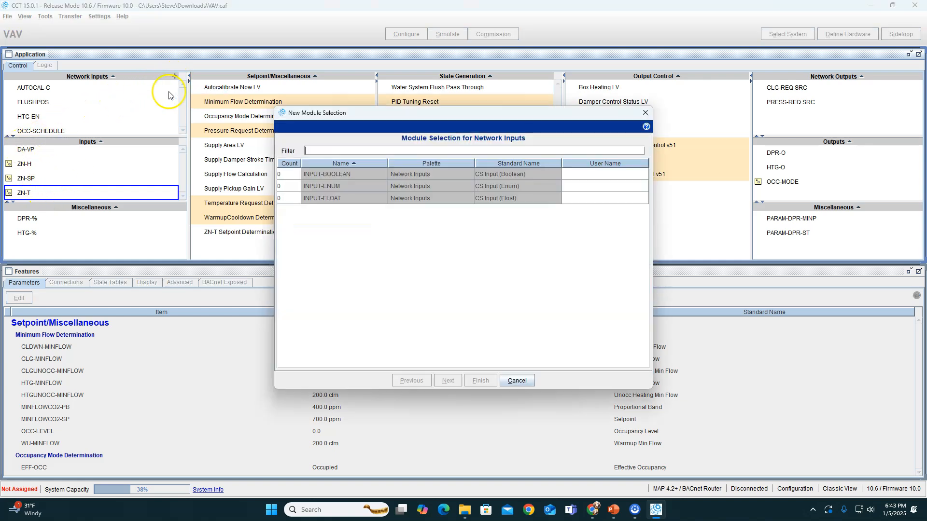
pyautogui.click(287, 198)
pyautogui.click(602, 198)
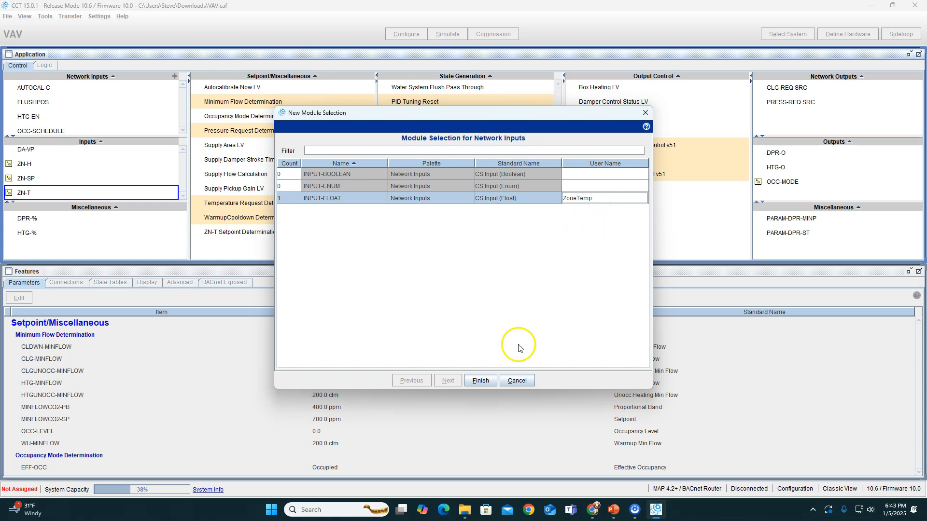
pyautogui.click(480, 381)
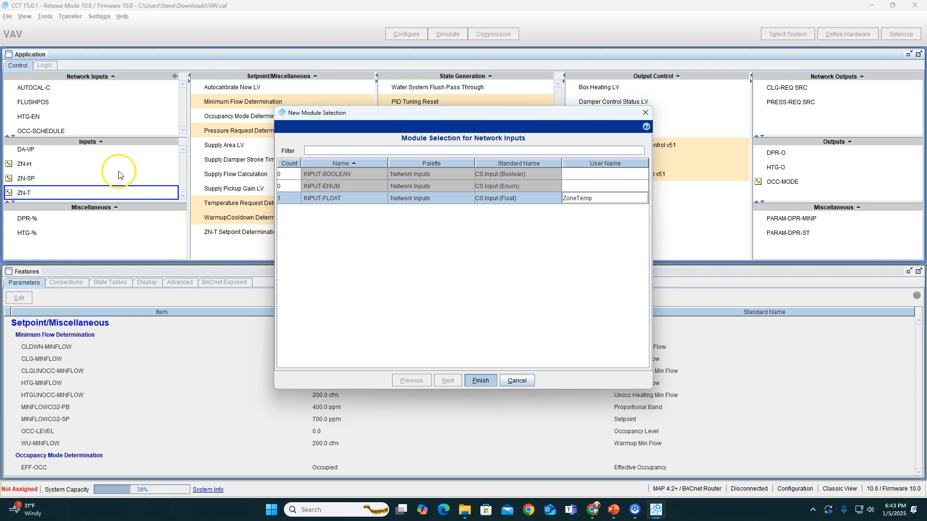
# Add another INPUT-FLOAT network input with the user name ZoneSP
pyautogui.click(174, 76)
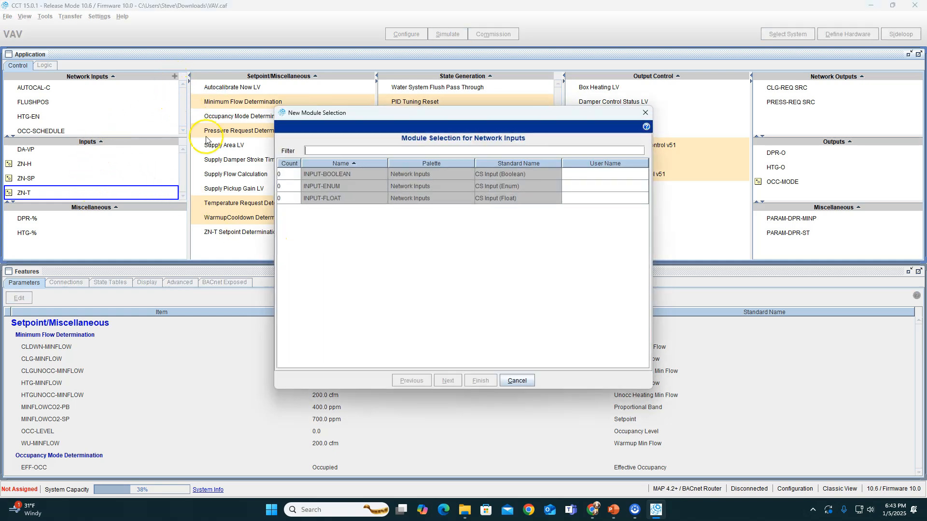
pyautogui.click(296, 196)
pyautogui.click(592, 201)
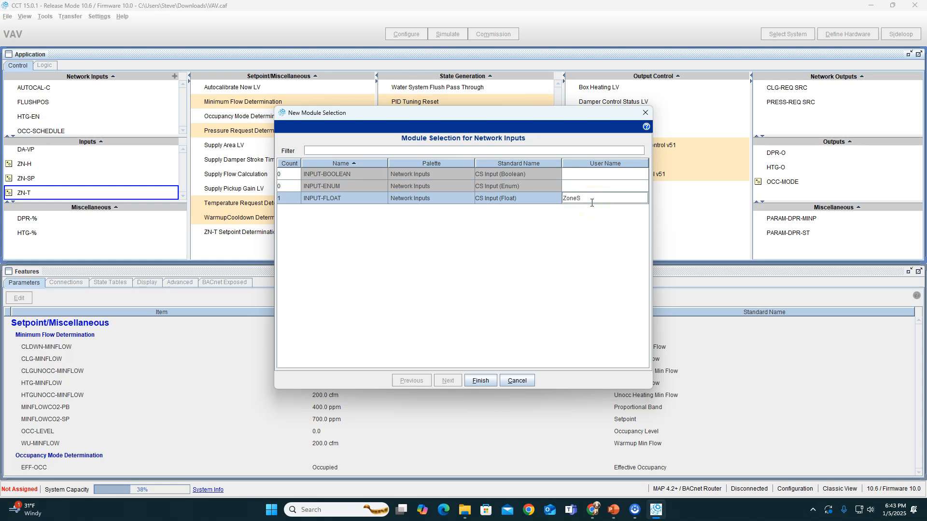
pyautogui.click(480, 382)
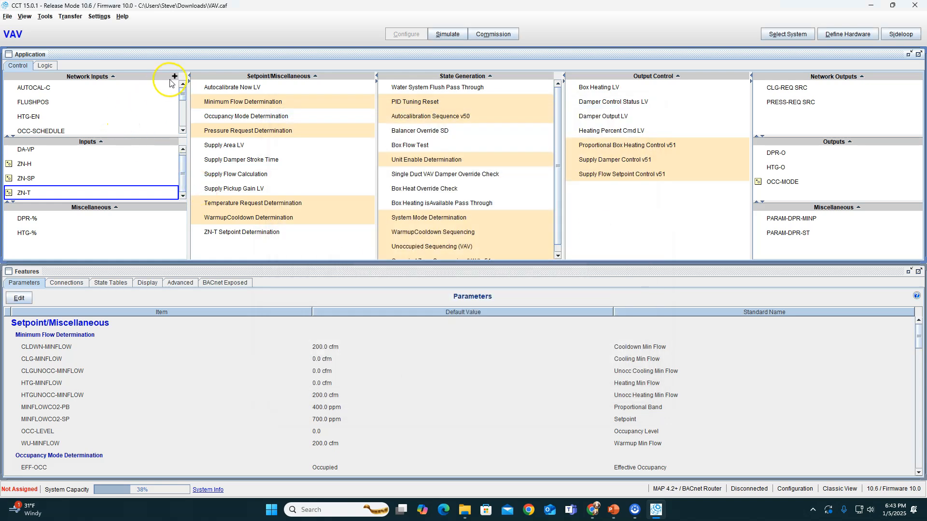
# Add a third INPUT-FLOAT network input with the user name ZoneH
pyautogui.click(175, 77)
pyautogui.click(289, 198)
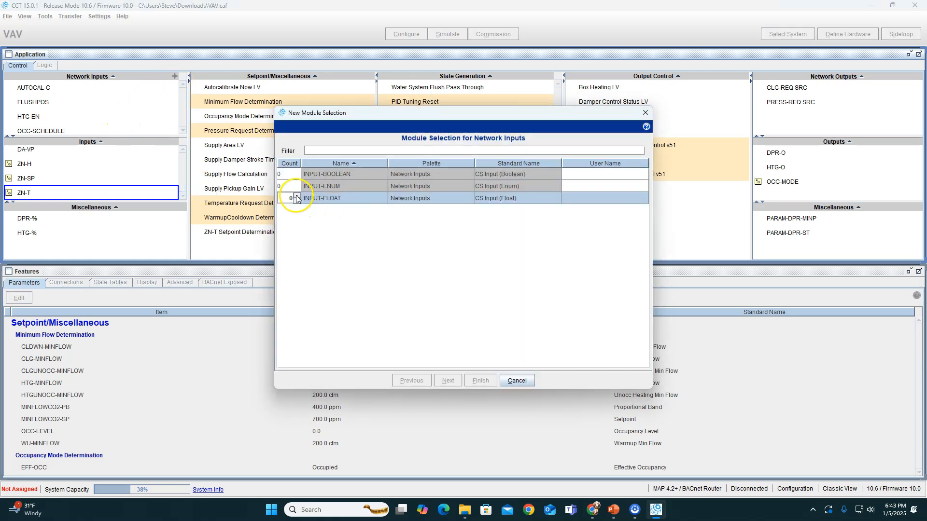
pyautogui.click(589, 203)
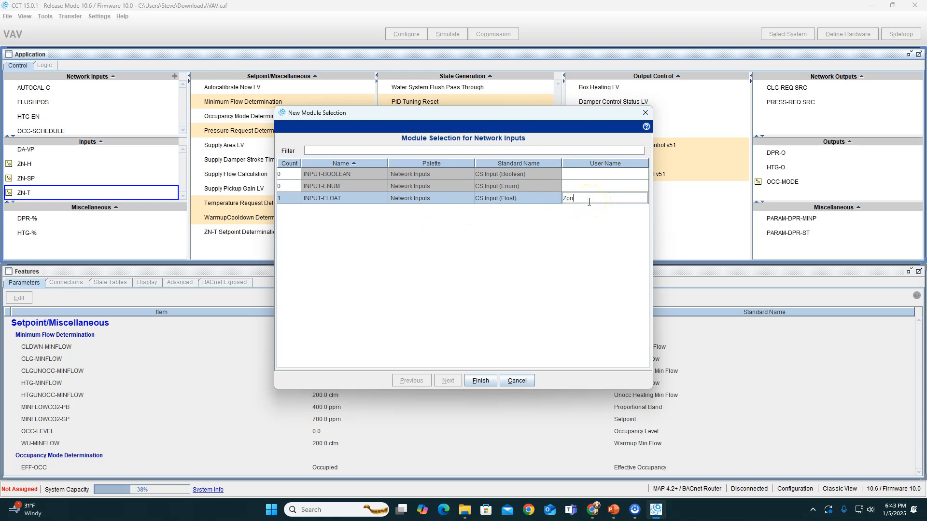
pyautogui.click(480, 381)
# Set the ZoneTemp network input's peer reference to object identifier AV 10024 on device instance 10004
pyautogui.scroll(-3, 53, 128)
pyautogui.doubleClick(54, 127)
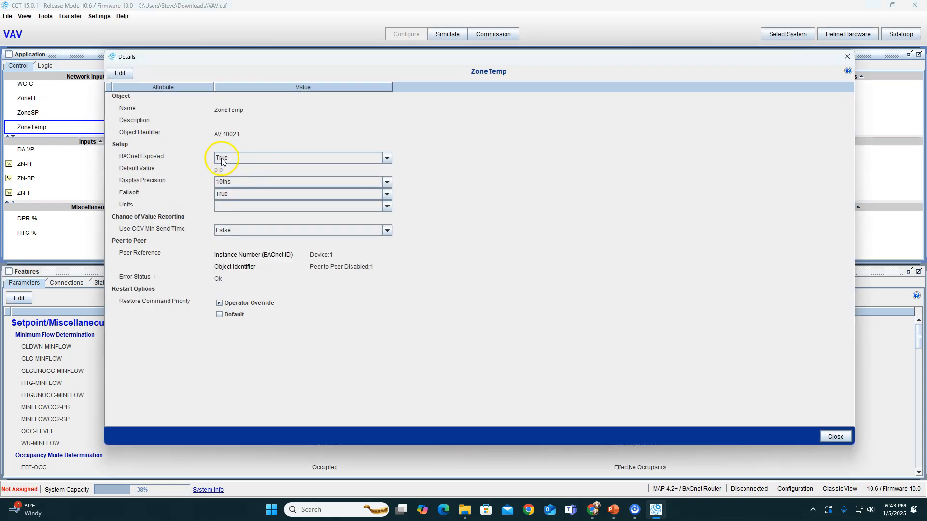
pyautogui.click(119, 74)
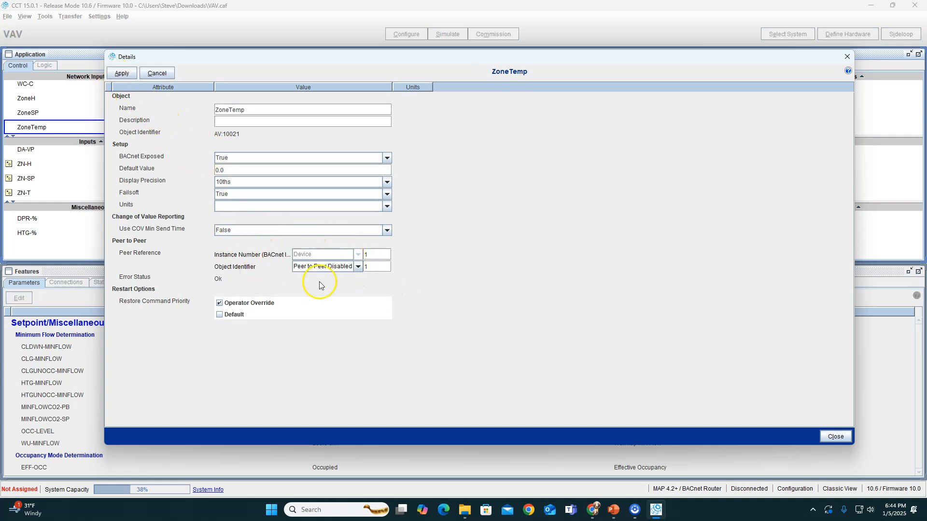
pyautogui.click(358, 268)
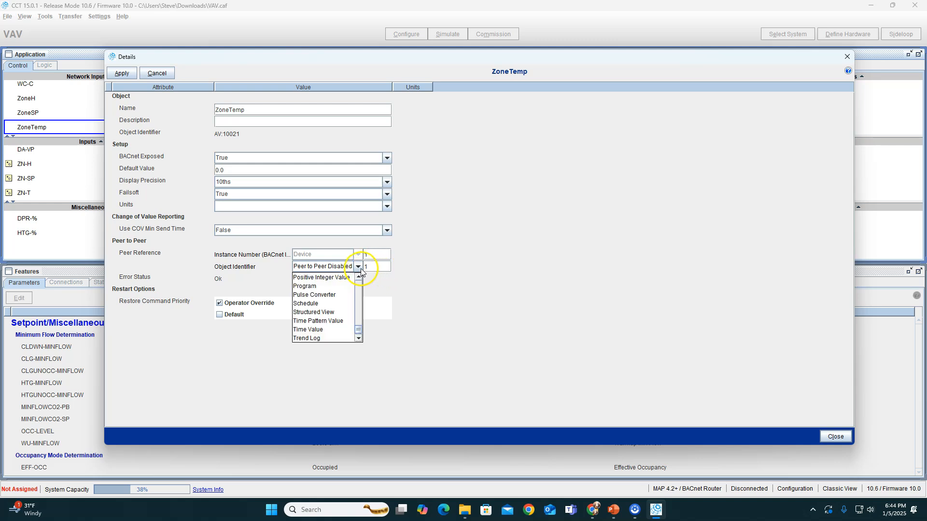
pyautogui.scroll(12, 343, 286)
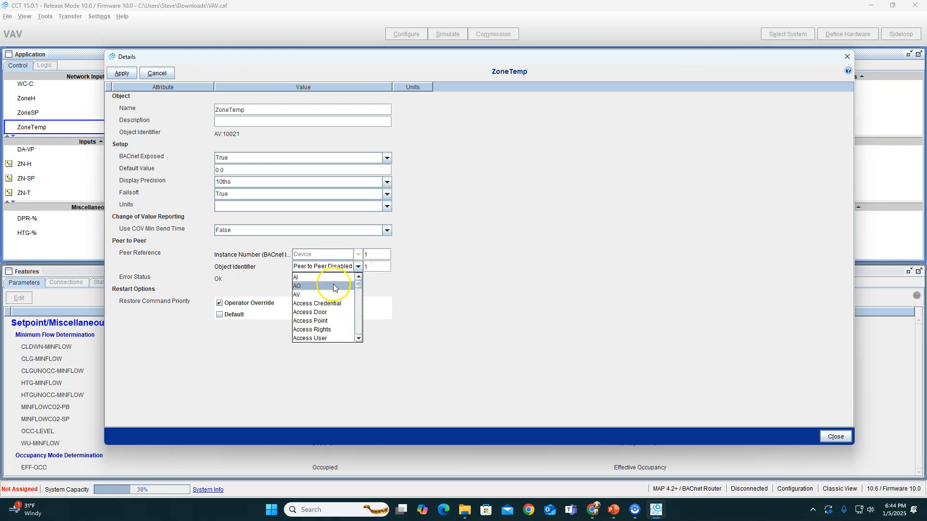
pyautogui.scroll(-2, 324, 308)
pyautogui.scroll(2, 321, 304)
pyautogui.click(320, 295)
pyautogui.click(376, 269)
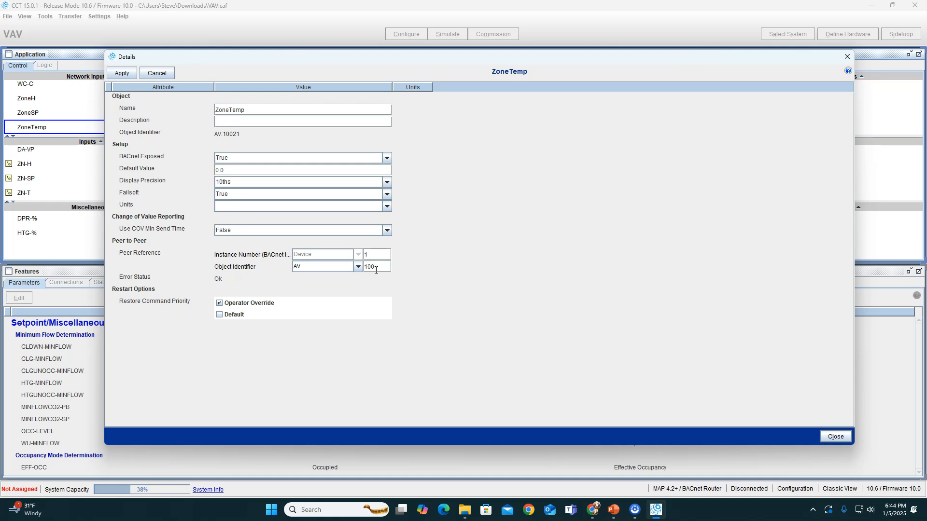
pyautogui.click(385, 256)
# Set the ZoneTemp network input's units to deg F, apply the edits and close its details
pyautogui.click(247, 208)
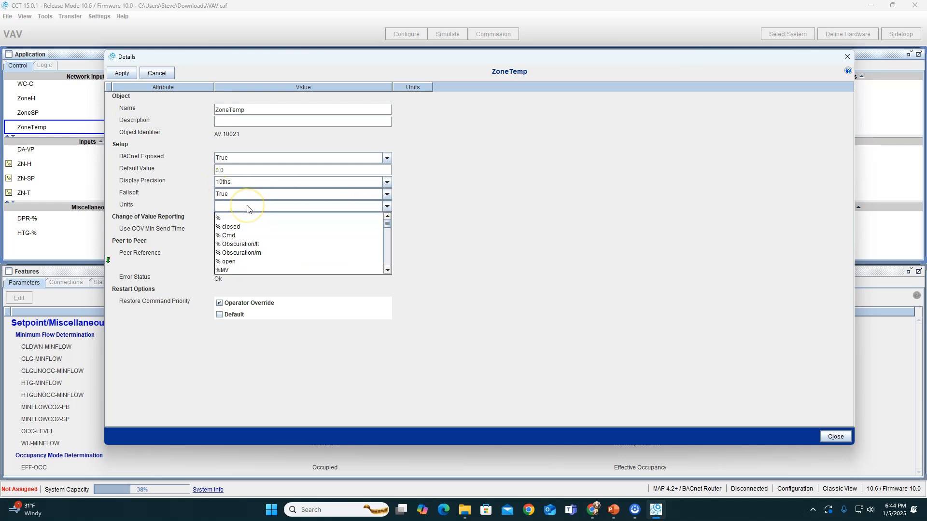
pyautogui.write('deg angular')
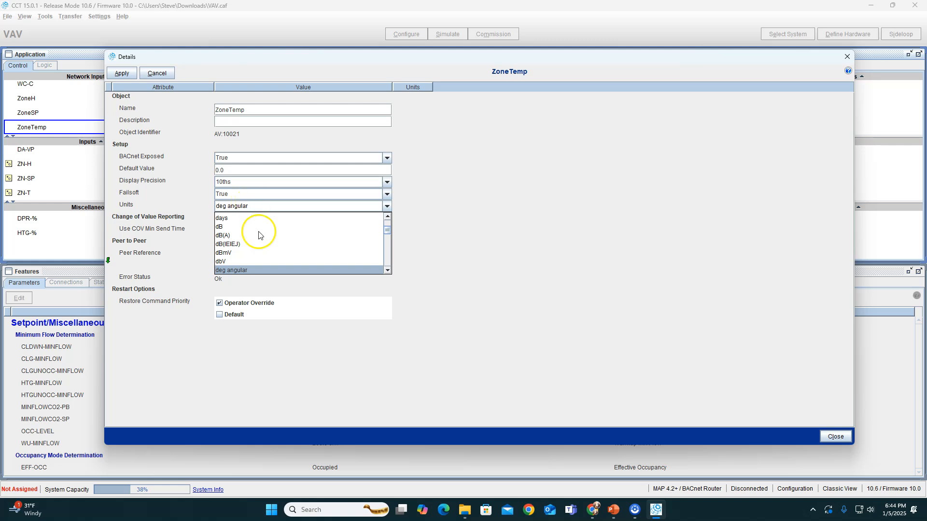
pyautogui.scroll(-3, 263, 252)
pyautogui.click(264, 263)
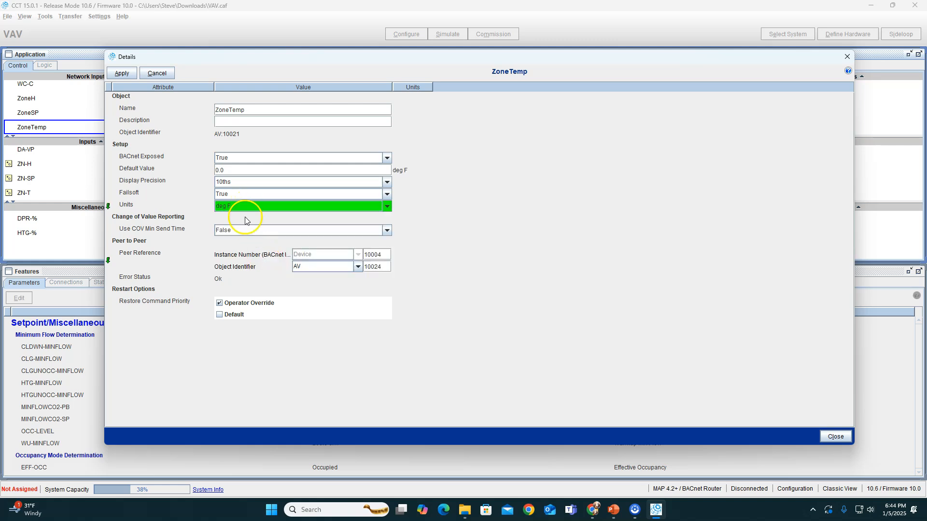
pyautogui.click(122, 73)
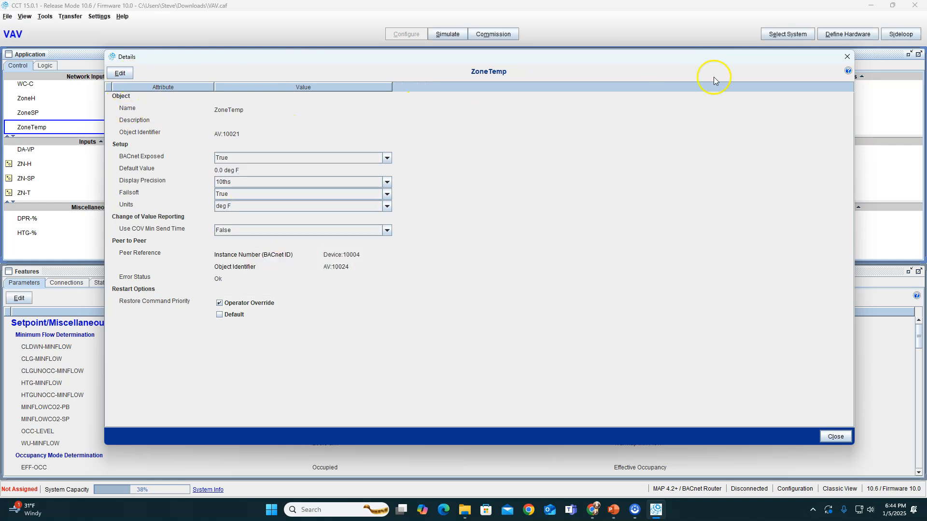
pyautogui.click(849, 60)
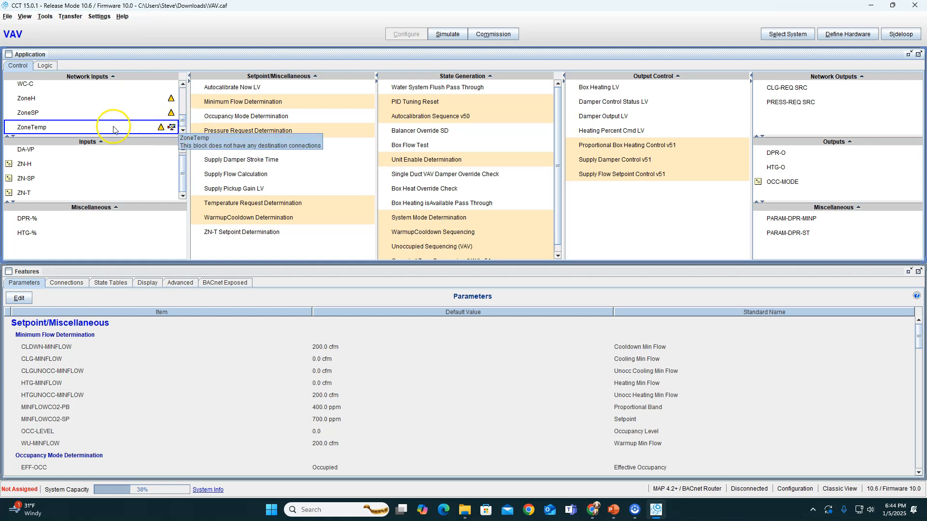
# Set the ZoneSP network input's peer reference to object identifier AV 10021 on device instance 10004
pyautogui.doubleClick(45, 115)
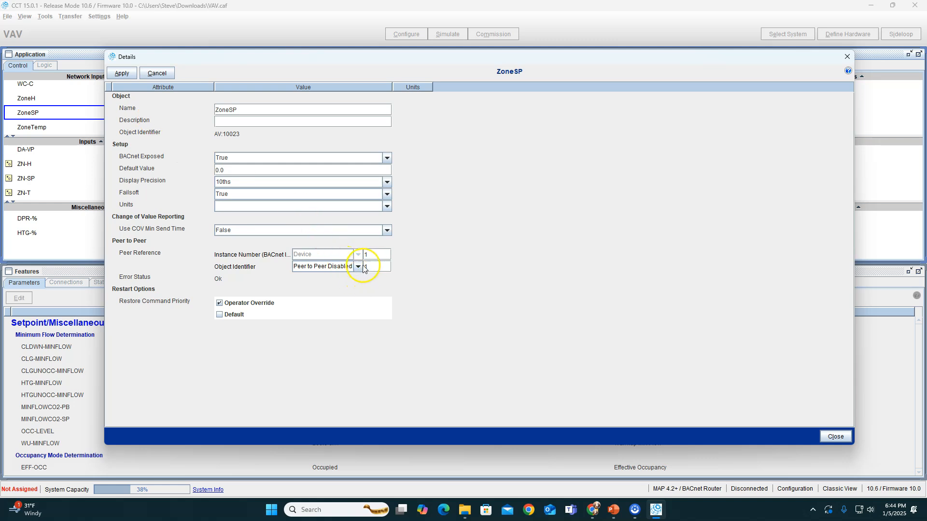
pyautogui.click(362, 268)
pyautogui.scroll(10, 341, 289)
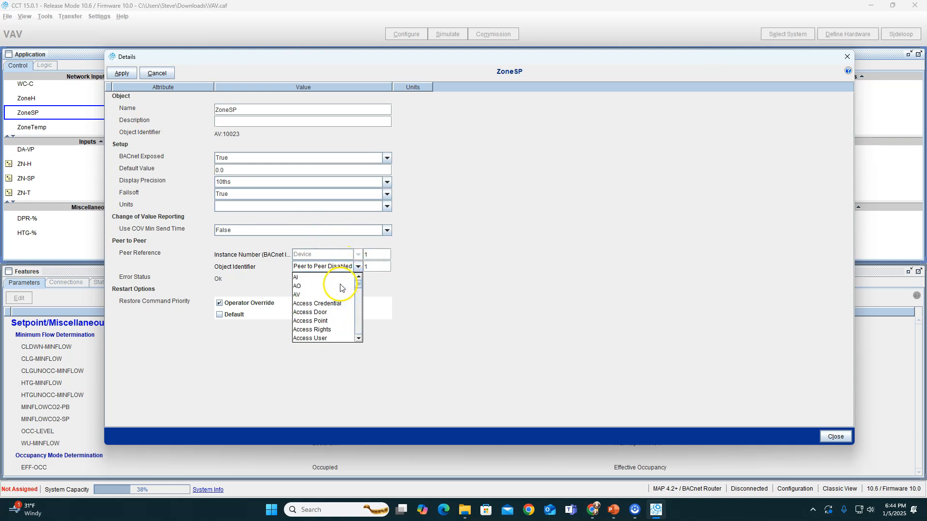
pyautogui.click(332, 294)
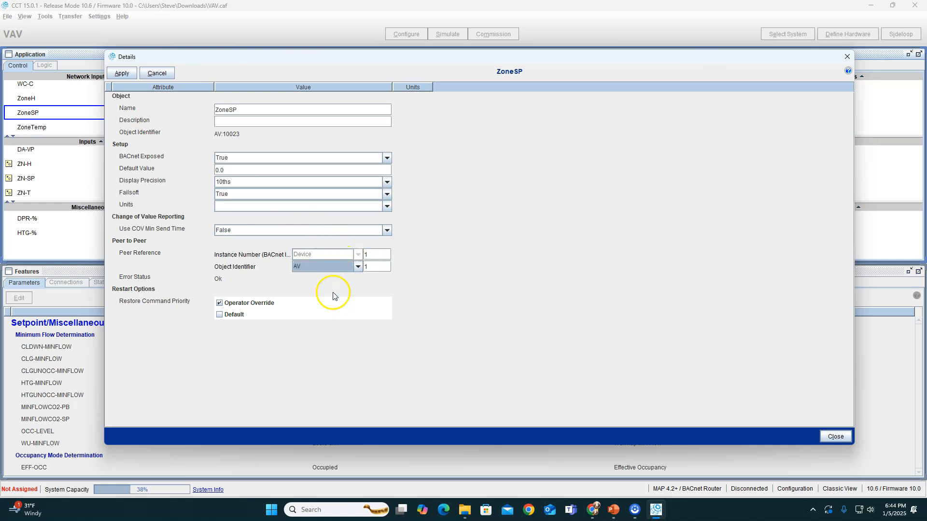
pyautogui.click(385, 266)
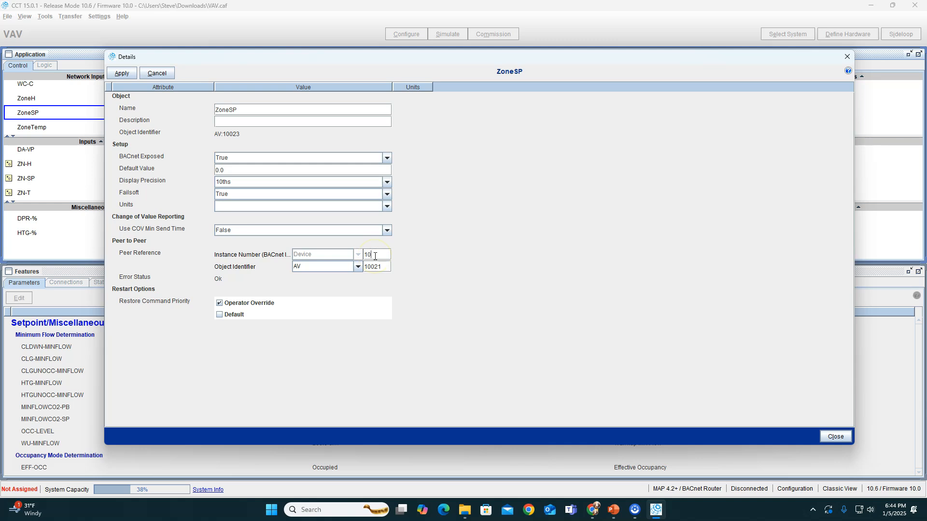
# Set the ZoneSP network input's units to deg F, apply the edits and close its details
pyautogui.click(278, 207)
pyautogui.write('deg angular')
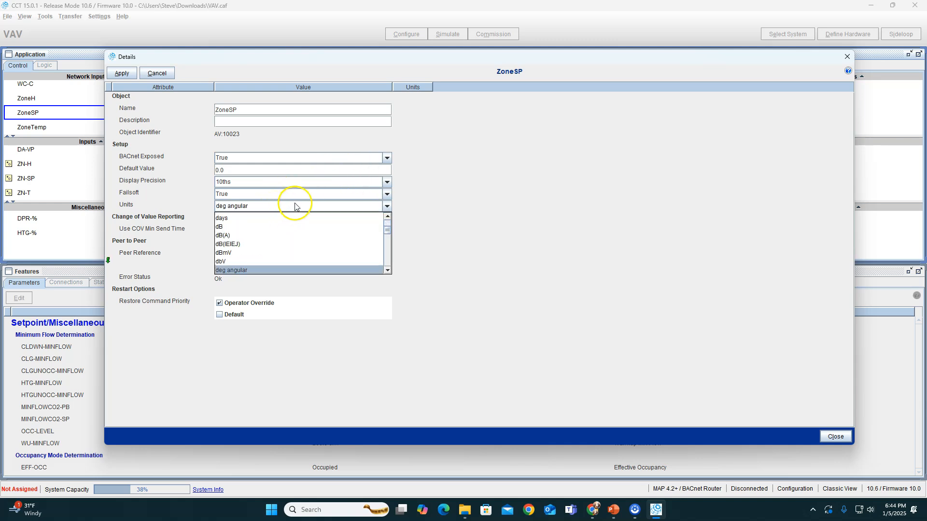
pyautogui.scroll(-3, 279, 254)
pyautogui.click(275, 259)
pyautogui.click(122, 72)
pyautogui.click(846, 57)
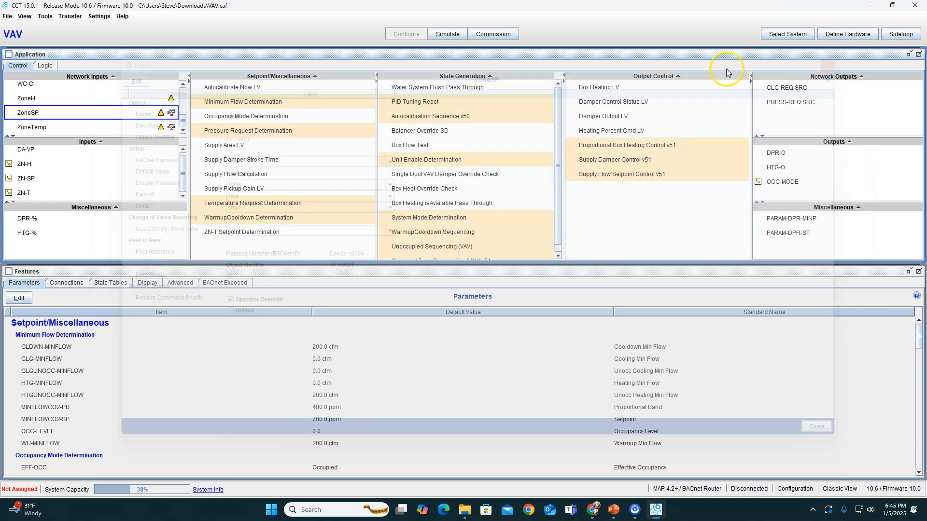
# Set the ZoneH network input's peer reference to object identifier AV 10017 on device instance 10004
pyautogui.doubleClick(65, 105)
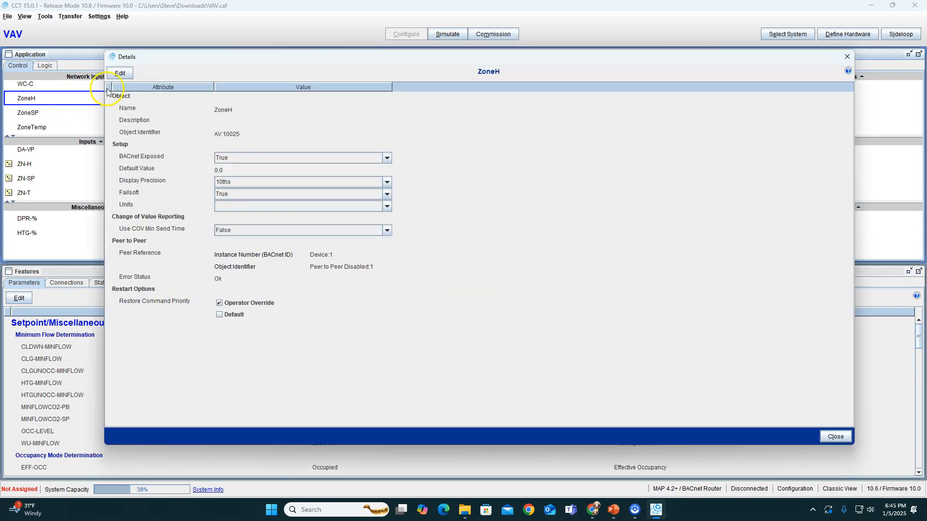
pyautogui.click(122, 74)
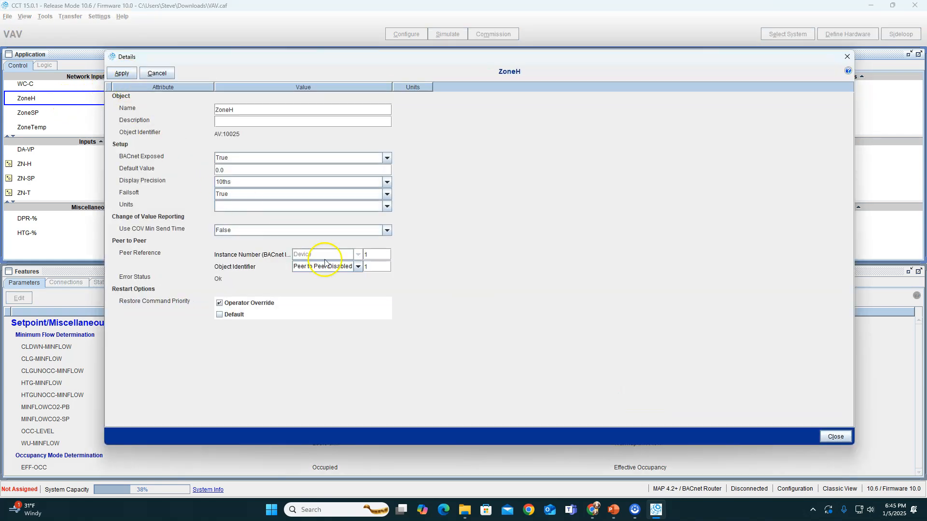
pyautogui.click(359, 268)
pyautogui.scroll(15, 337, 294)
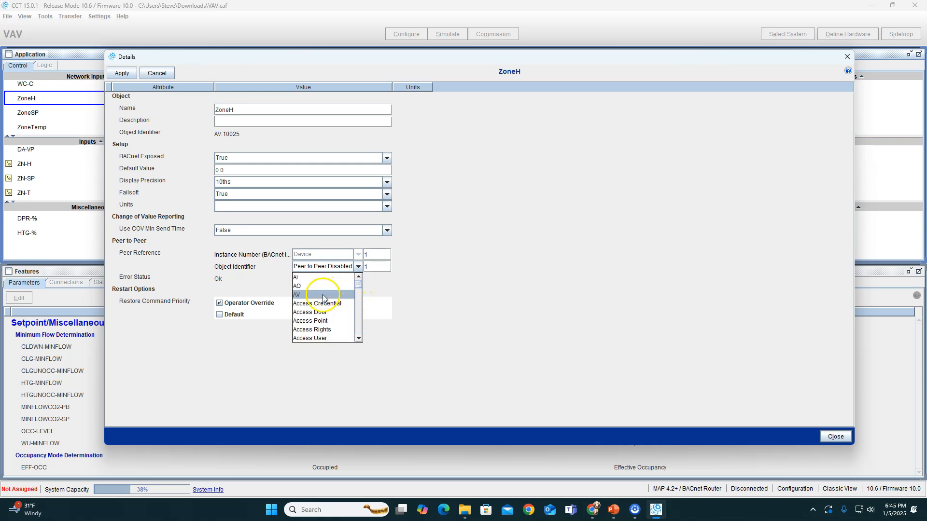
pyautogui.click(323, 295)
pyautogui.click(375, 268)
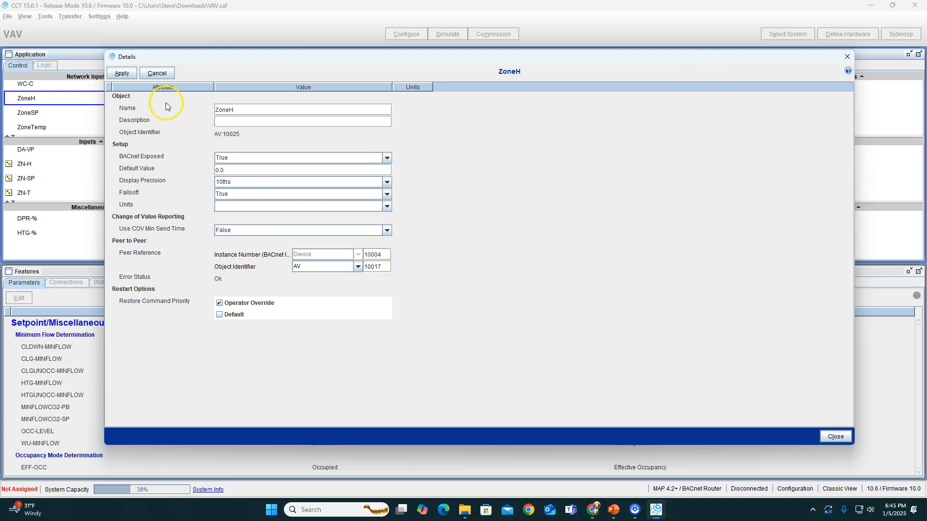
# Set the ZoneH network input's units to %, apply the edits and close its details
pyautogui.click(236, 207)
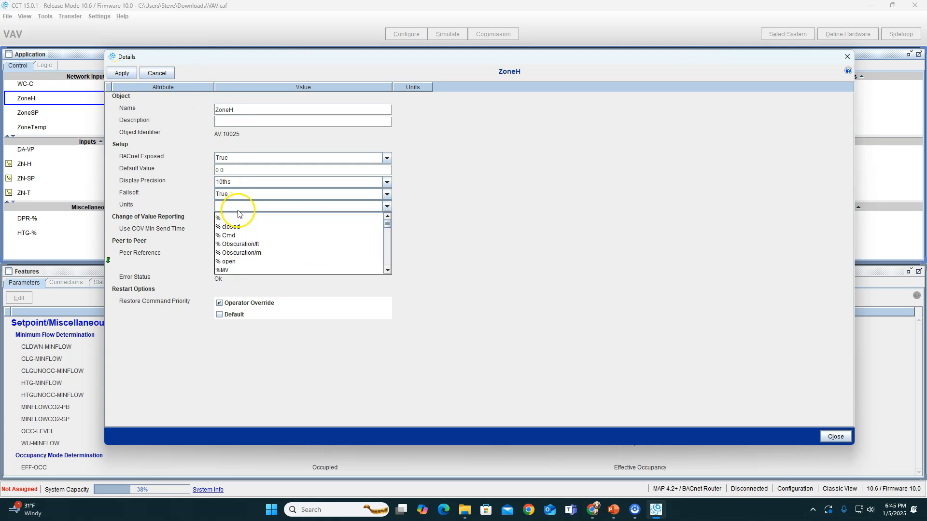
pyautogui.click(217, 205)
pyautogui.click(129, 75)
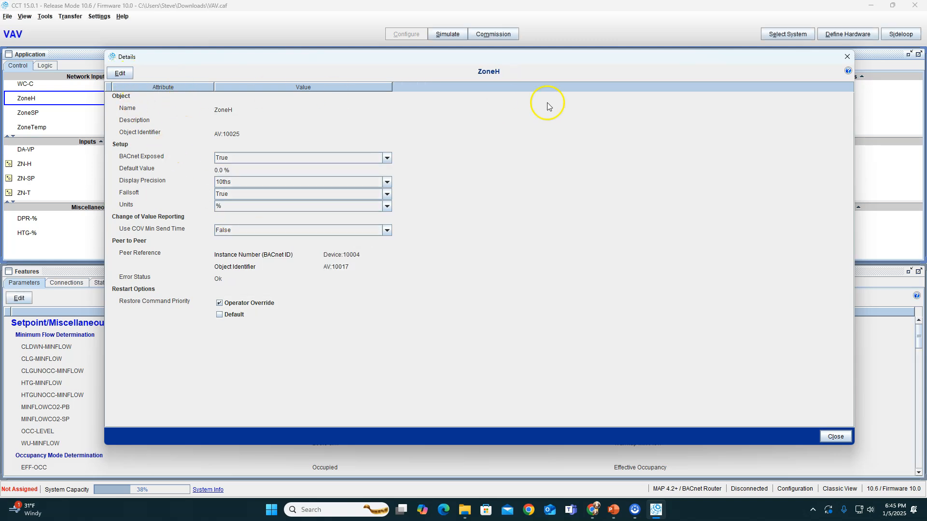
pyautogui.click(847, 57)
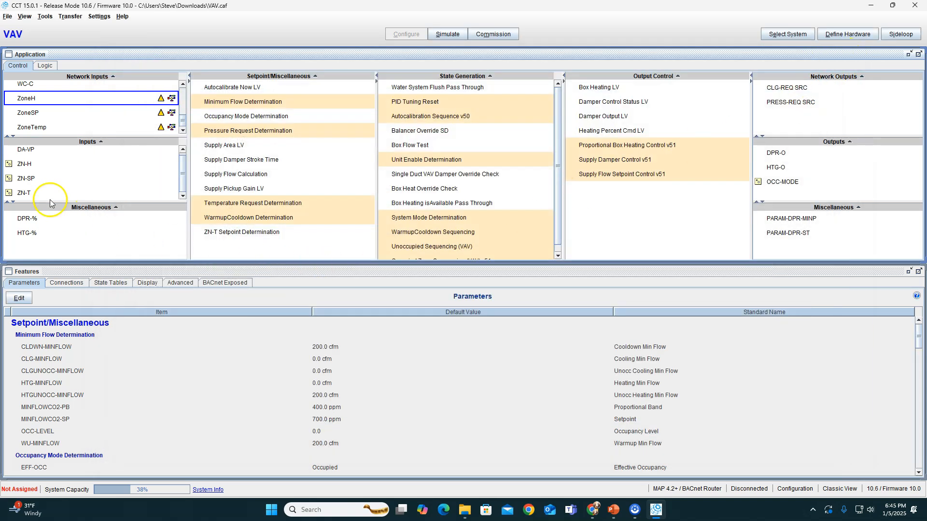
# Change the source of the Process Variable input on Proportional Box Heating Control v51 from ZN-T to the ZoneTemp network input
pyautogui.click(22, 193)
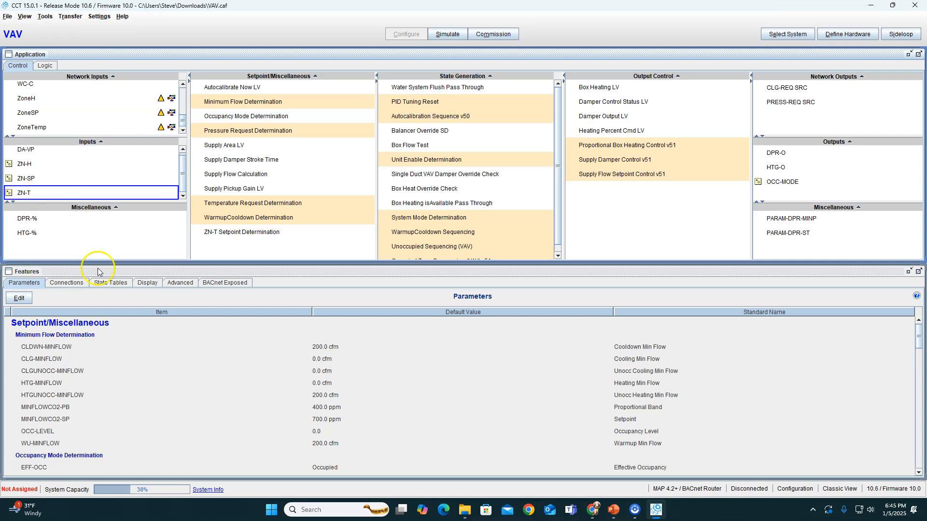
pyautogui.click(71, 285)
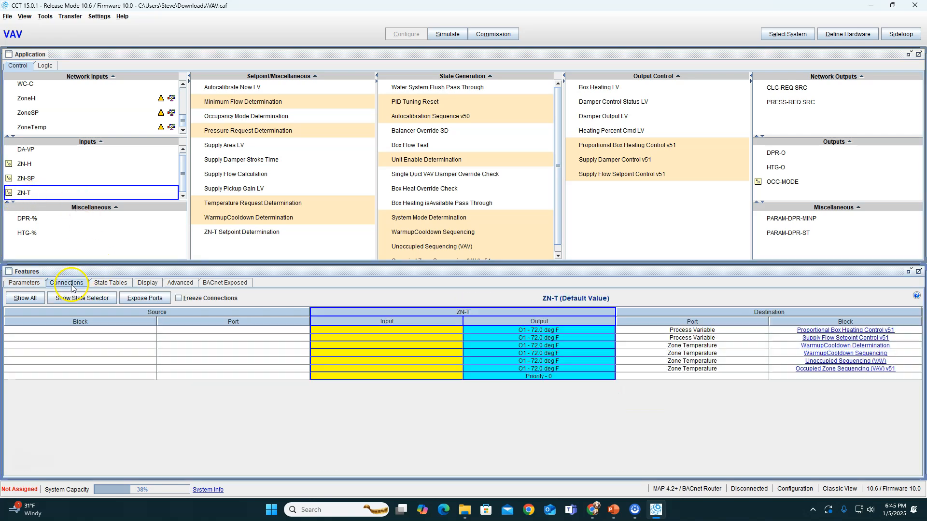
pyautogui.click(32, 128)
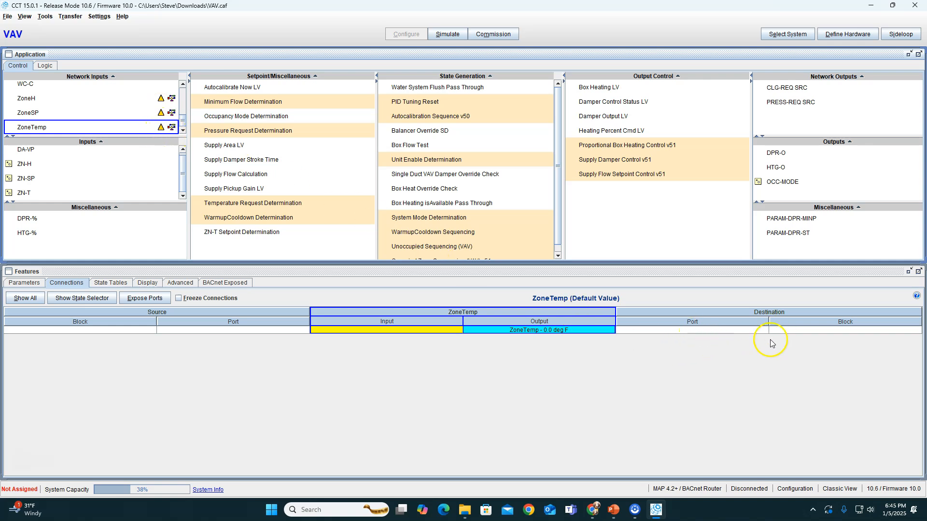
pyautogui.click(26, 193)
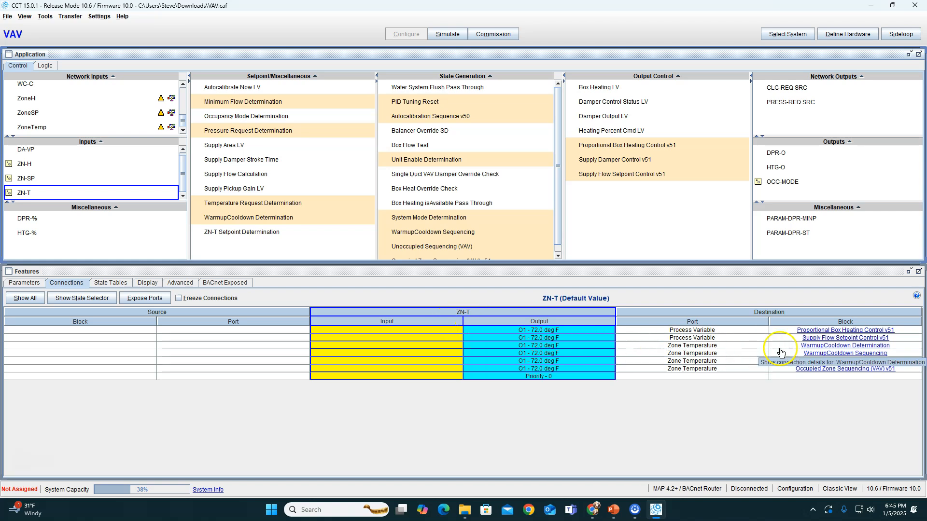
pyautogui.click(812, 331)
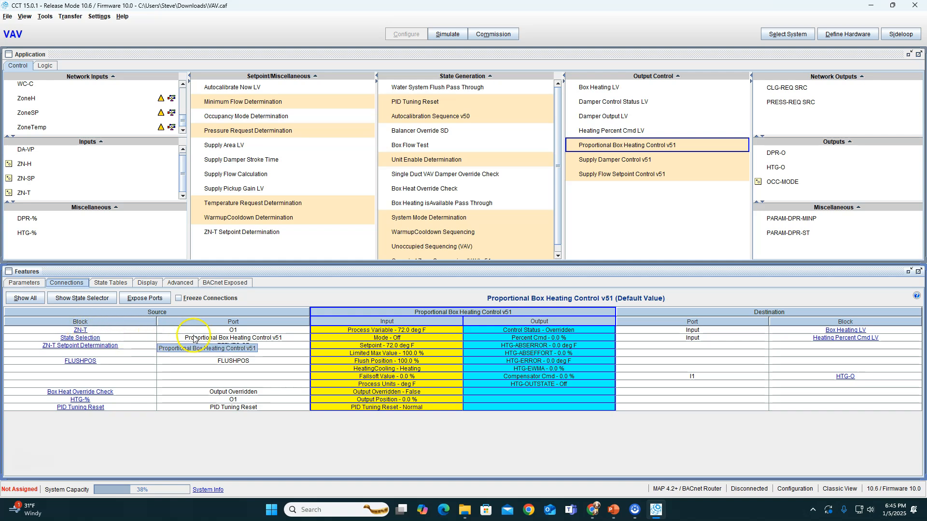
pyautogui.rightClick(375, 332)
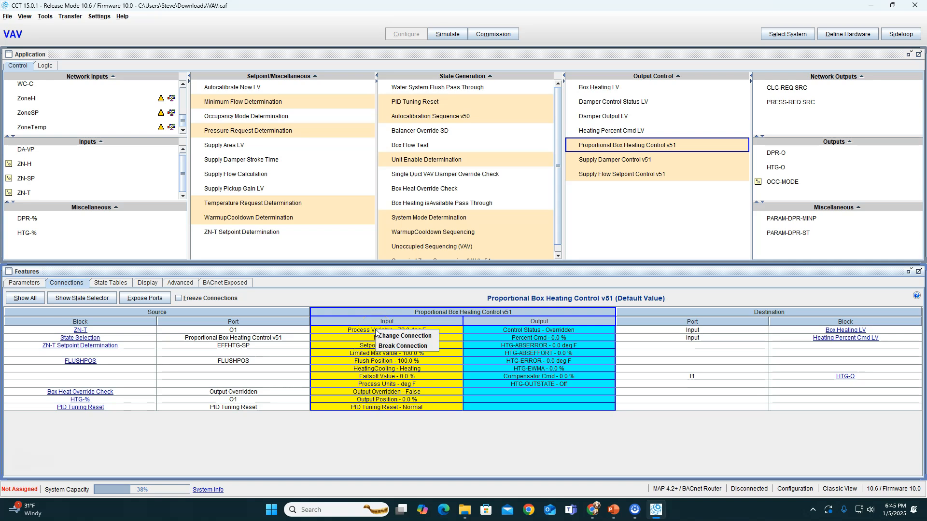
pyautogui.click(388, 335)
pyautogui.scroll(-3, 425, 275)
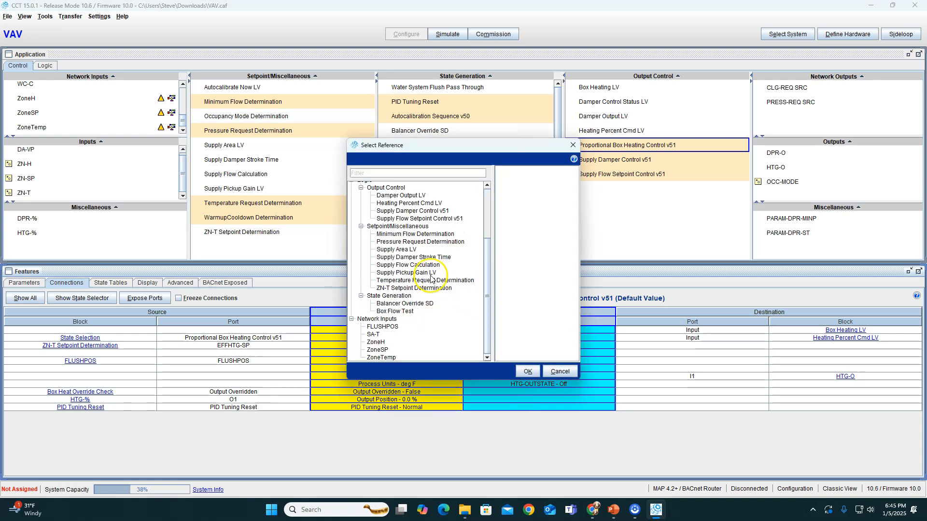
pyautogui.click(386, 358)
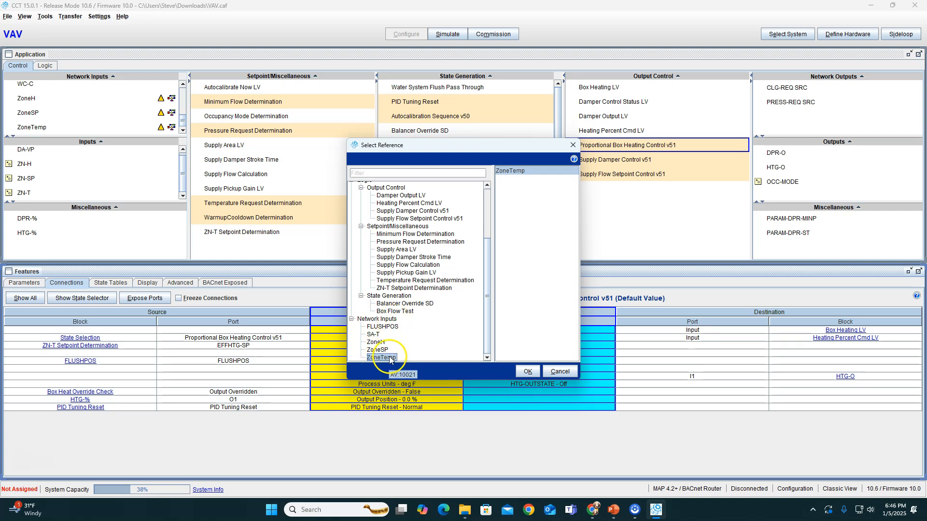
pyautogui.click(529, 372)
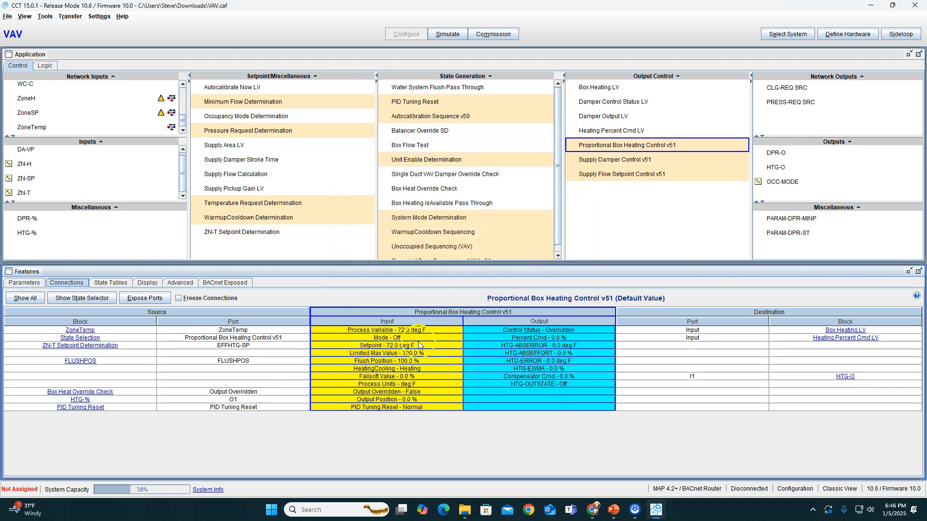
# Change the source of the Process Variable input on Supply Flow Setpoint Control v51 from ZN-T to the ZoneTemp network input
pyautogui.click(25, 194)
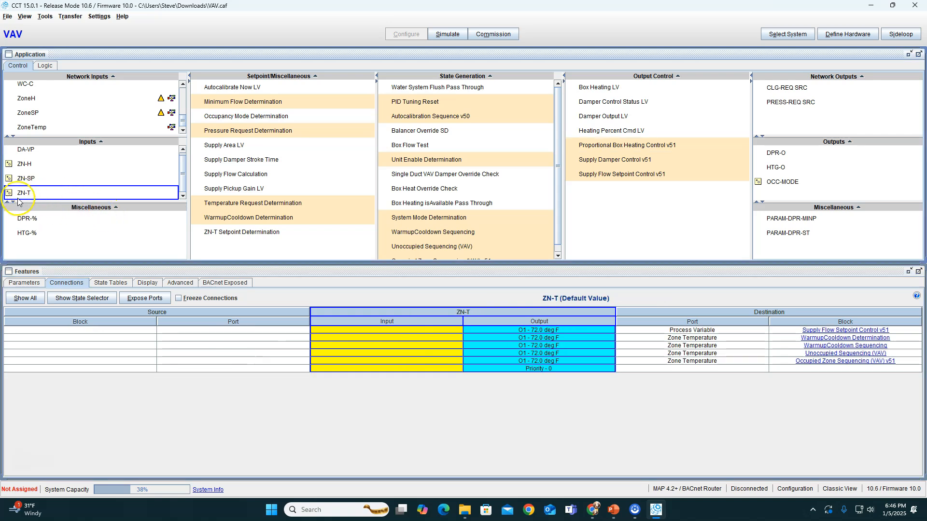
pyautogui.click(816, 330)
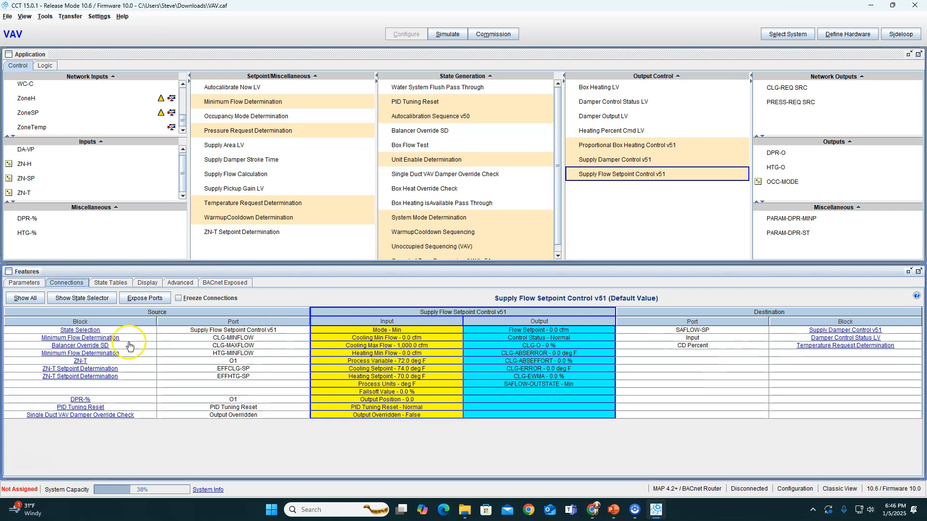
pyautogui.rightClick(339, 362)
pyautogui.click(357, 369)
pyautogui.scroll(-3, 356, 332)
pyautogui.click(381, 357)
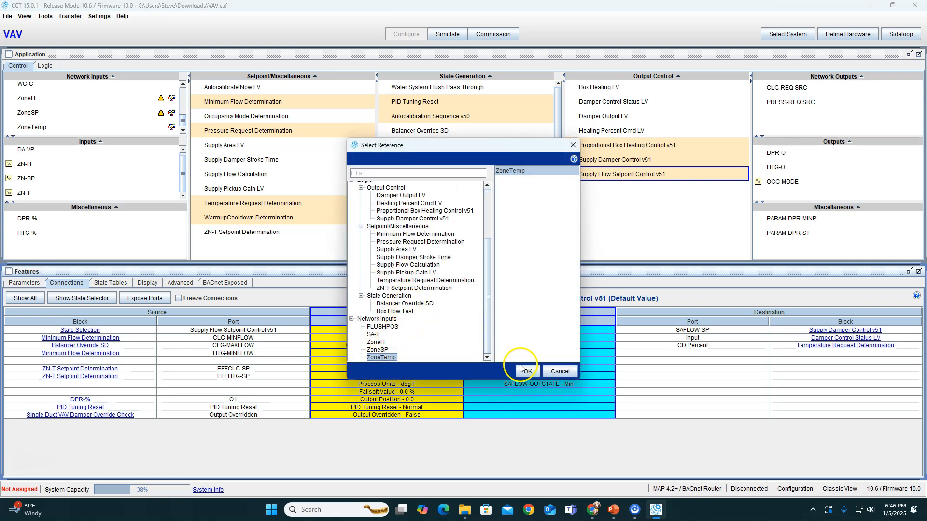
pyautogui.click(523, 370)
# Change the source of the Zone Temperature input on WarmupCooldown Determination from ZN-T to the ZoneTemp network input
pyautogui.click(48, 197)
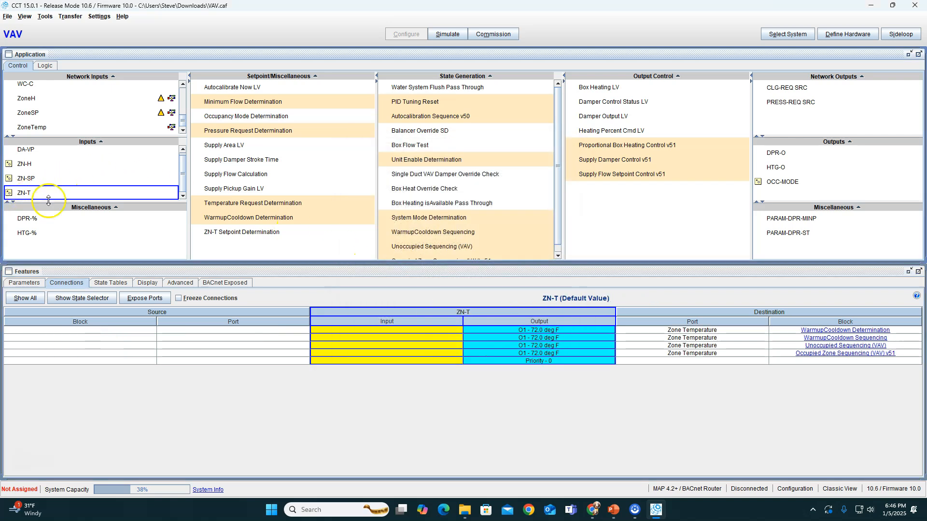
pyautogui.click(844, 330)
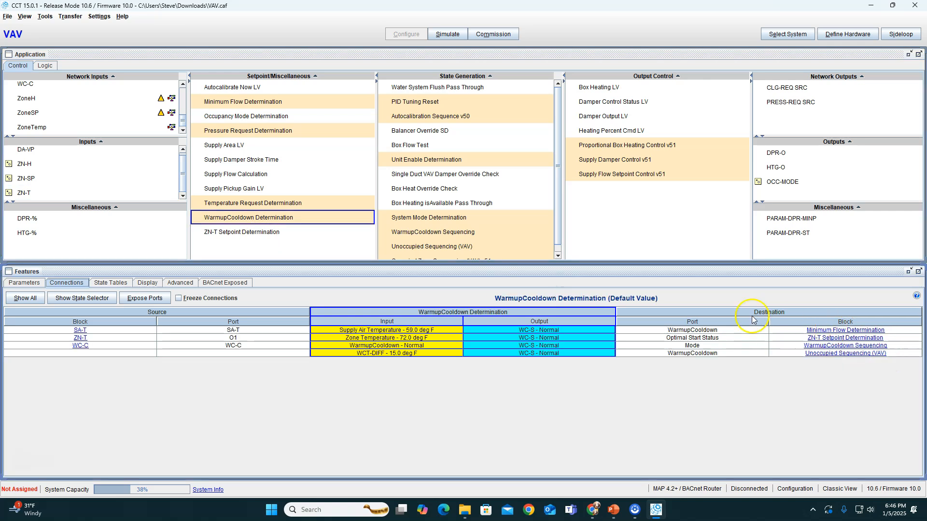
pyautogui.rightClick(318, 340)
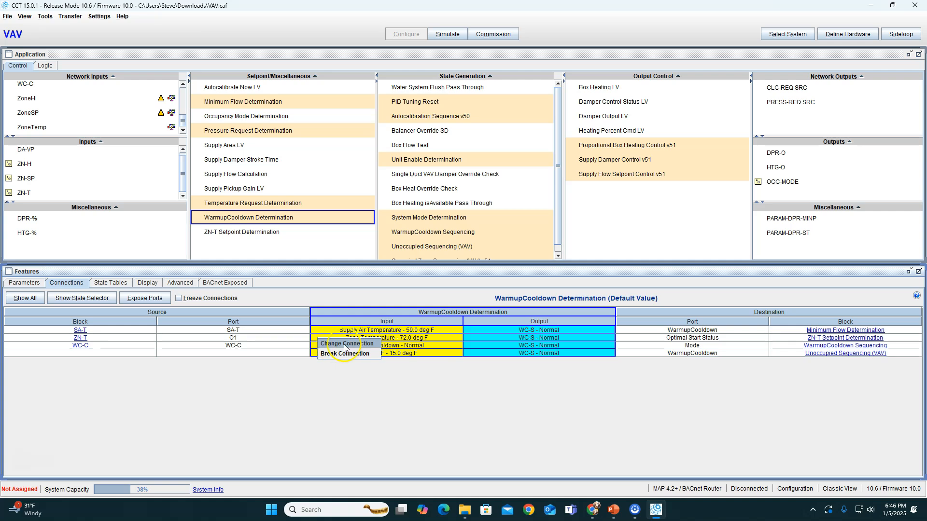
pyautogui.click(344, 343)
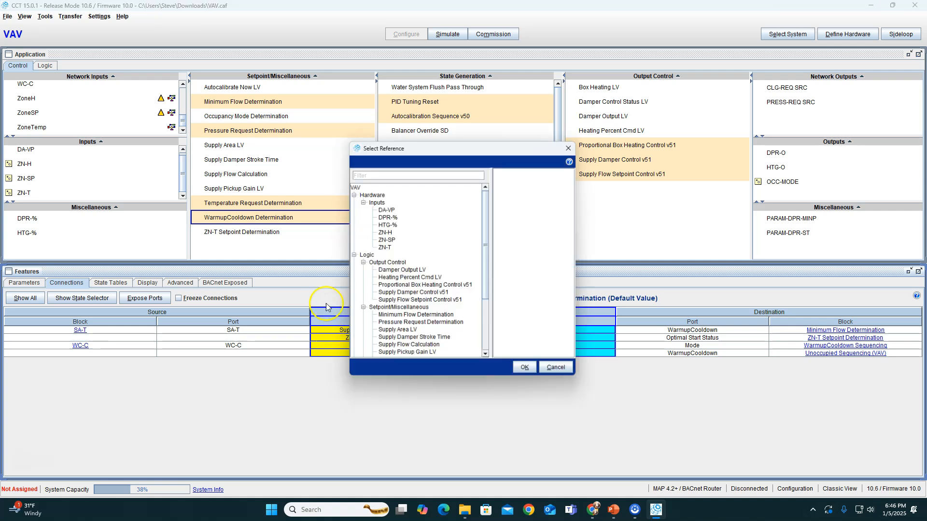
pyautogui.scroll(-4, 410, 320)
pyautogui.click(385, 357)
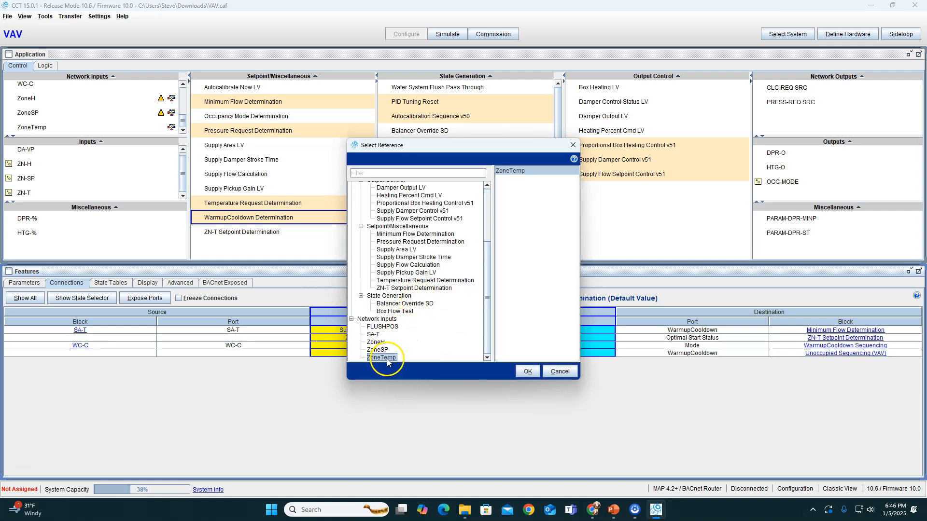
pyautogui.click(527, 371)
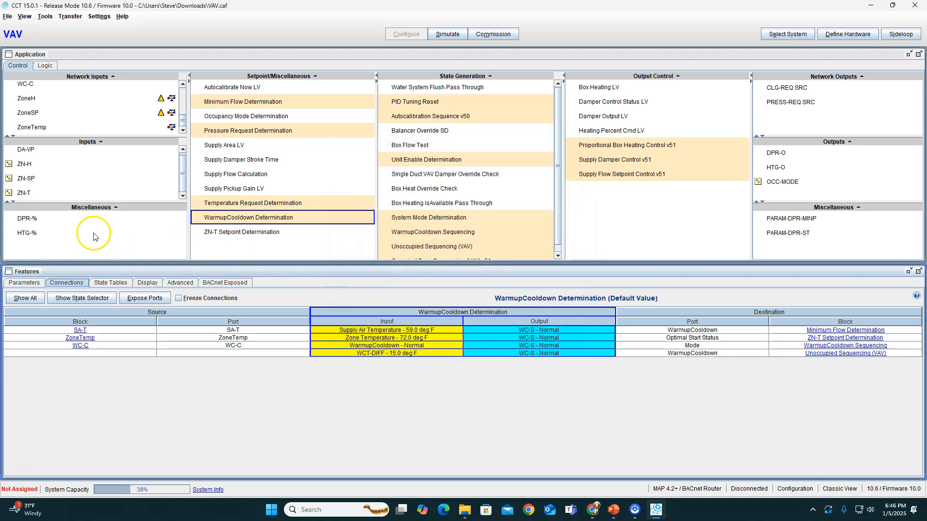
# Change the source of the Zone Temperature input on WarmupCooldown Sequencing from ZN-T to the ZoneTemp network input
pyautogui.click(26, 192)
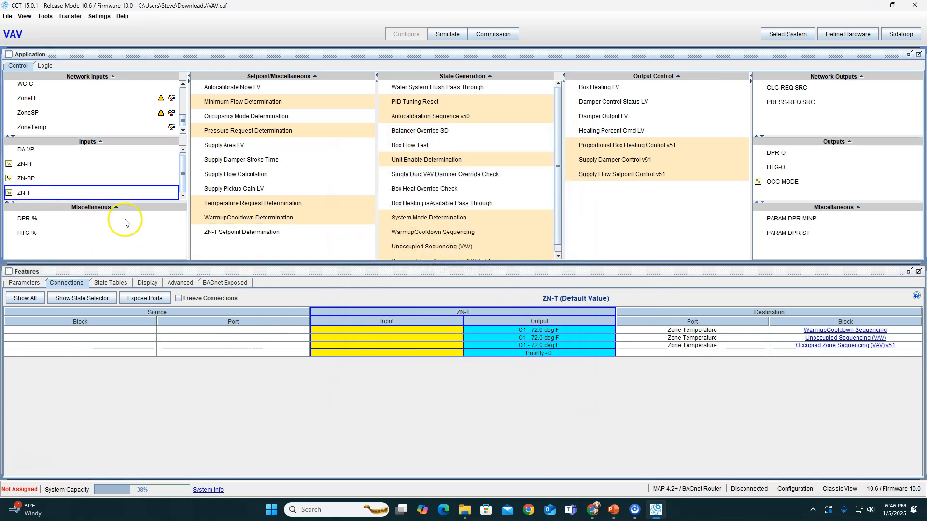
pyautogui.click(840, 331)
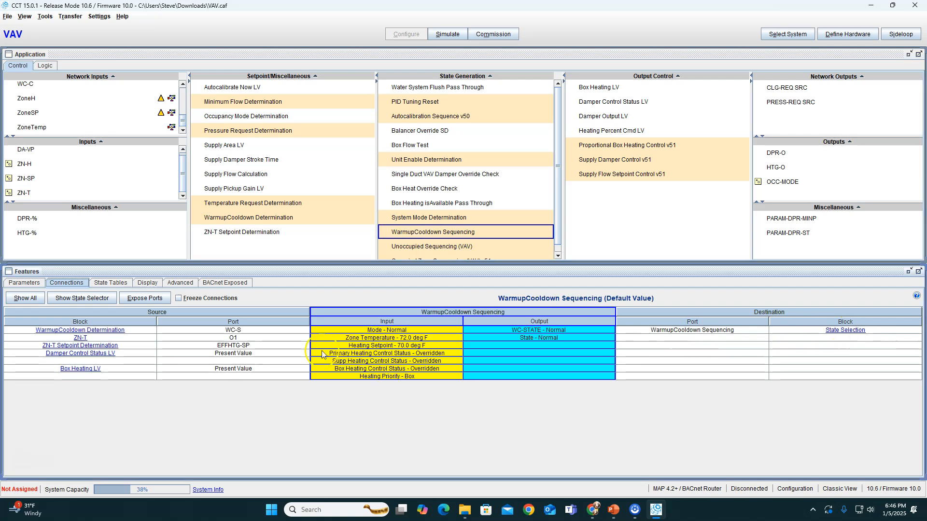
pyautogui.rightClick(332, 338)
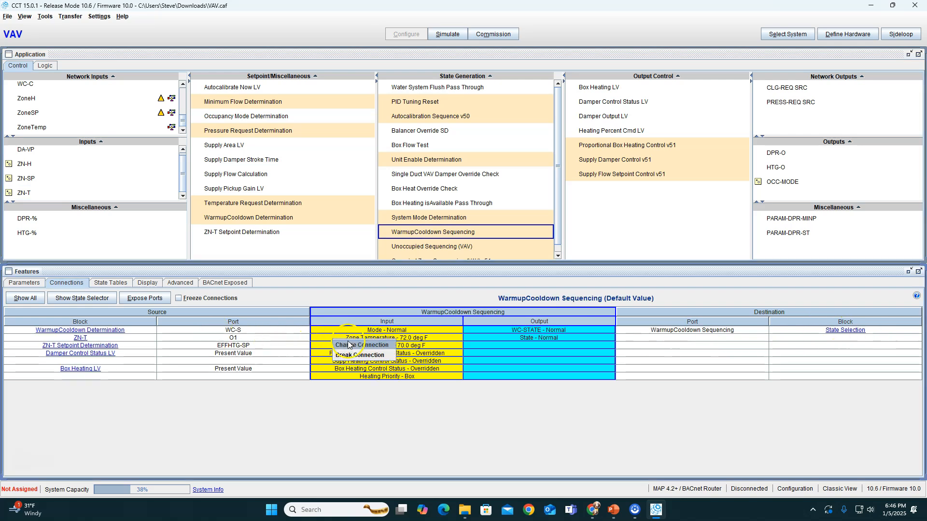
pyautogui.click(352, 350)
pyautogui.scroll(-5, 367, 309)
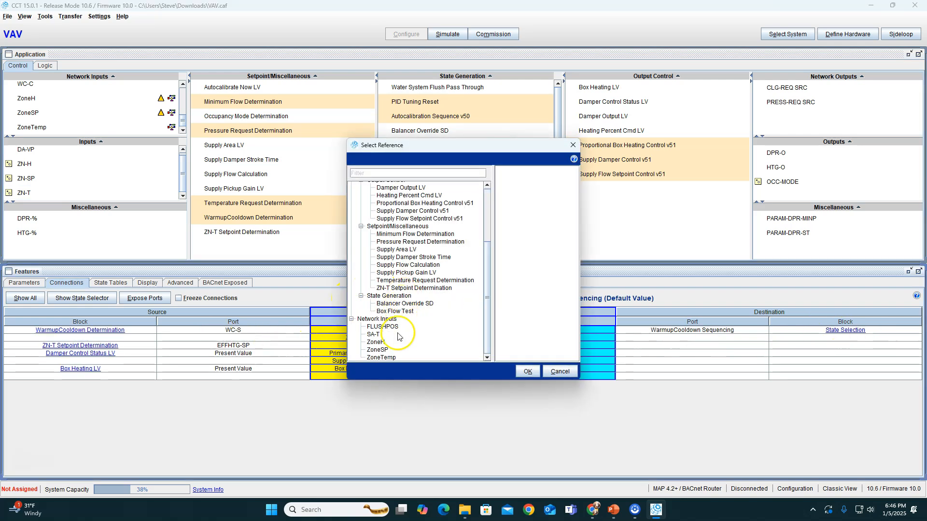
pyautogui.click(382, 358)
pyautogui.click(527, 371)
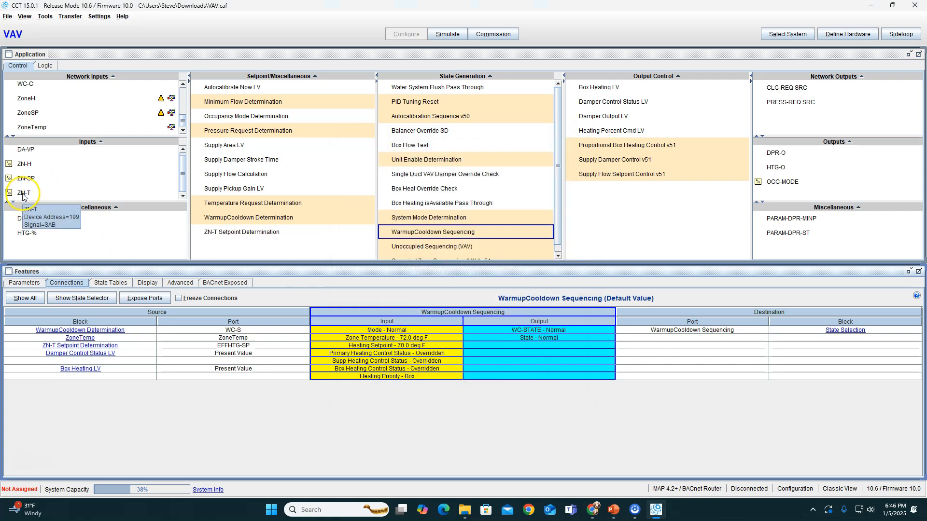
# Change the source of the Zone Temperature input on Unoccupied Sequencing (VAV) from ZN-T to the ZoneTemp network input
pyautogui.click(57, 193)
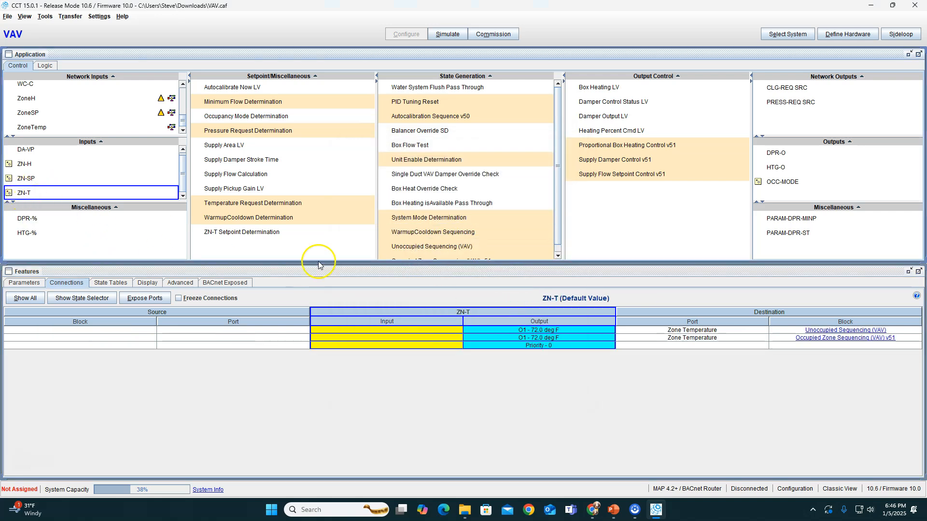
pyautogui.click(844, 330)
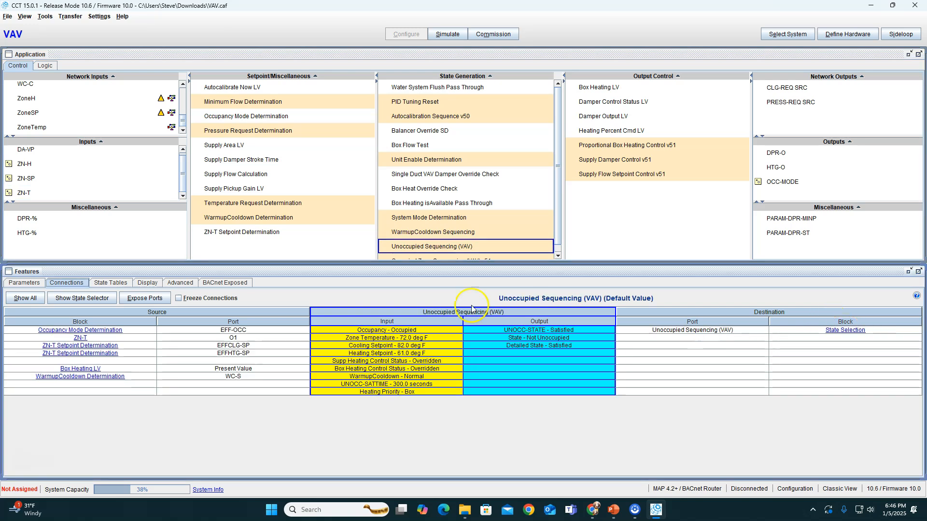
pyautogui.rightClick(336, 339)
pyautogui.click(341, 344)
pyautogui.scroll(-4, 386, 314)
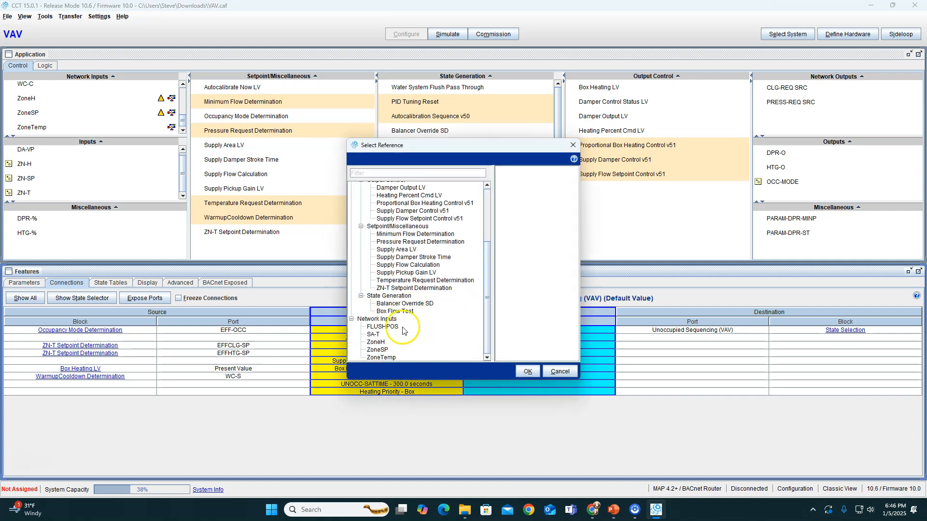
pyautogui.click(381, 357)
pyautogui.click(528, 371)
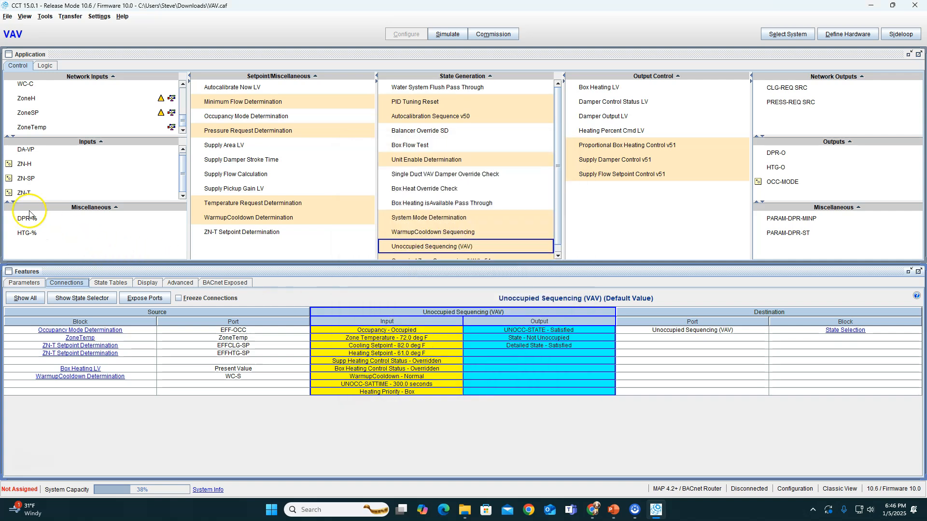
# Change the Zone Temperature source on Occupied Zone Sequencing (VAV) v51 from ZN-T to ZoneTemp, and check the connections of ZN-T and ZoneTemp
pyautogui.click(24, 193)
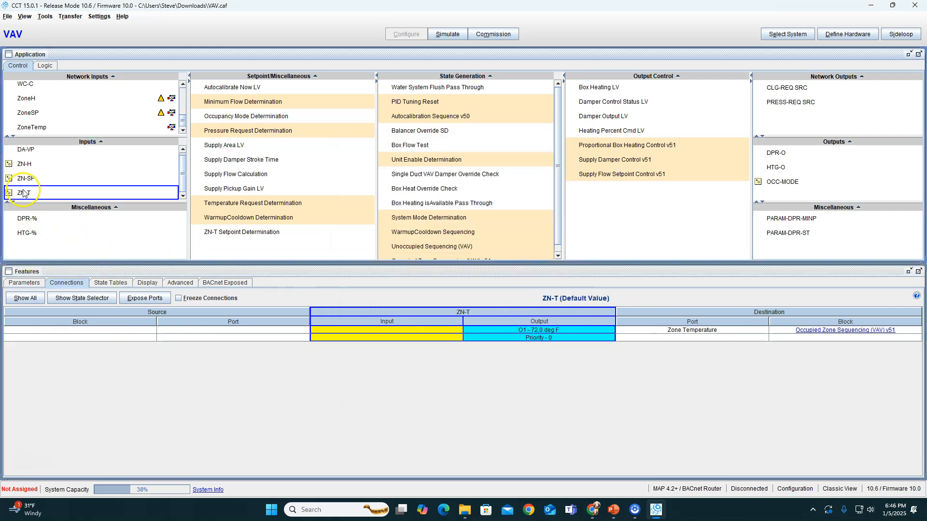
pyautogui.click(839, 332)
pyautogui.rightClick(340, 333)
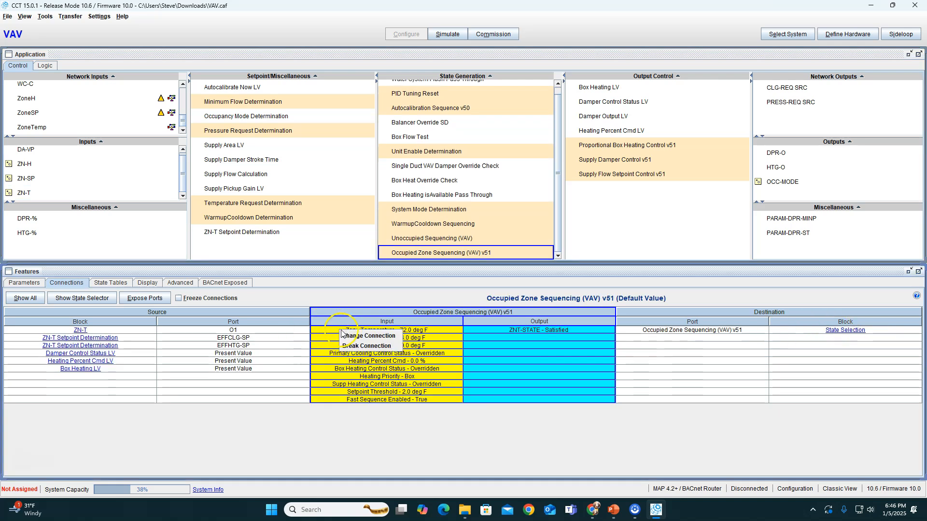
pyautogui.click(368, 336)
pyautogui.scroll(-4, 415, 290)
pyautogui.click(381, 358)
pyautogui.click(527, 371)
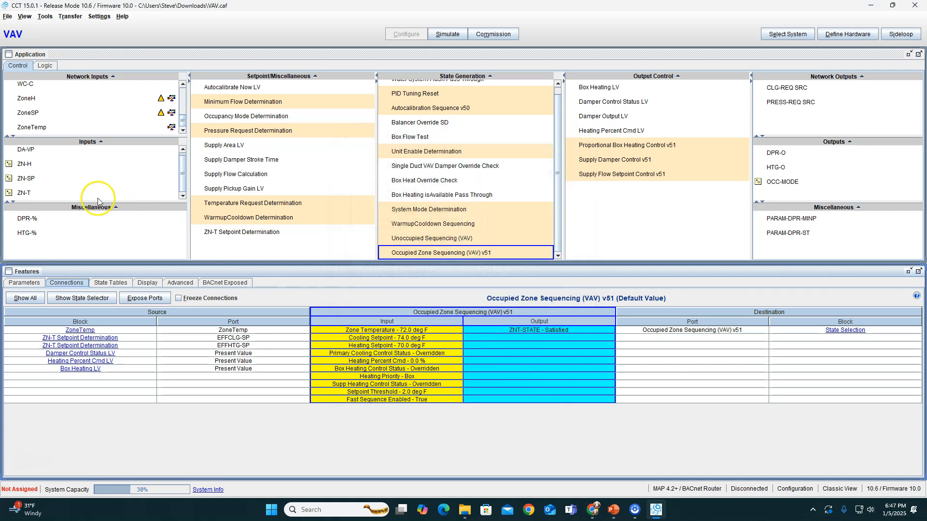
pyautogui.click(30, 193)
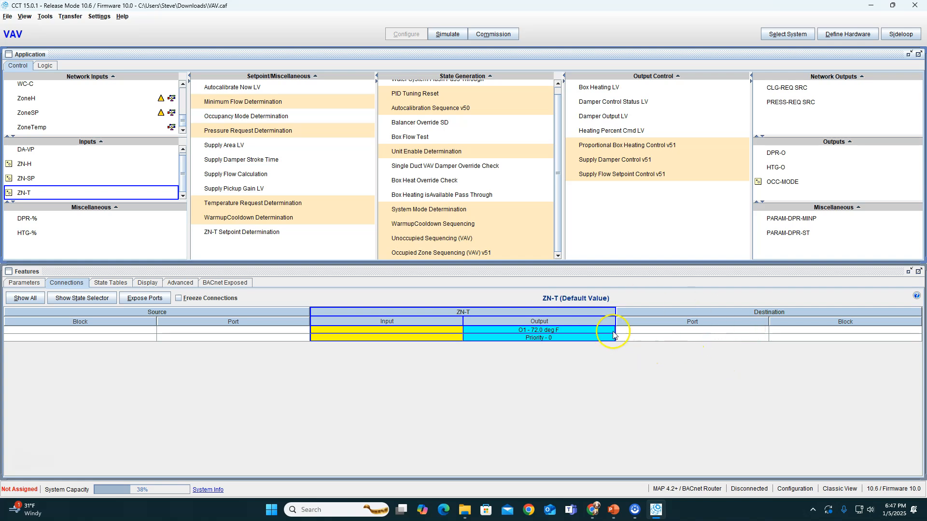
pyautogui.click(46, 126)
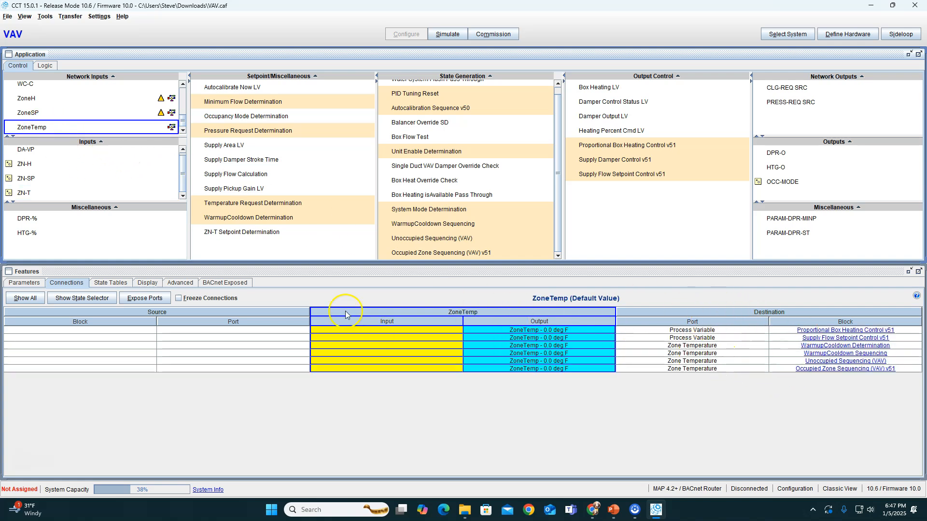
# Change the source of the Hardware Setpoint input on ZN-T Setpoint Determination from ZN-SP to the ZoneSP network input
pyautogui.click(27, 195)
pyautogui.click(26, 179)
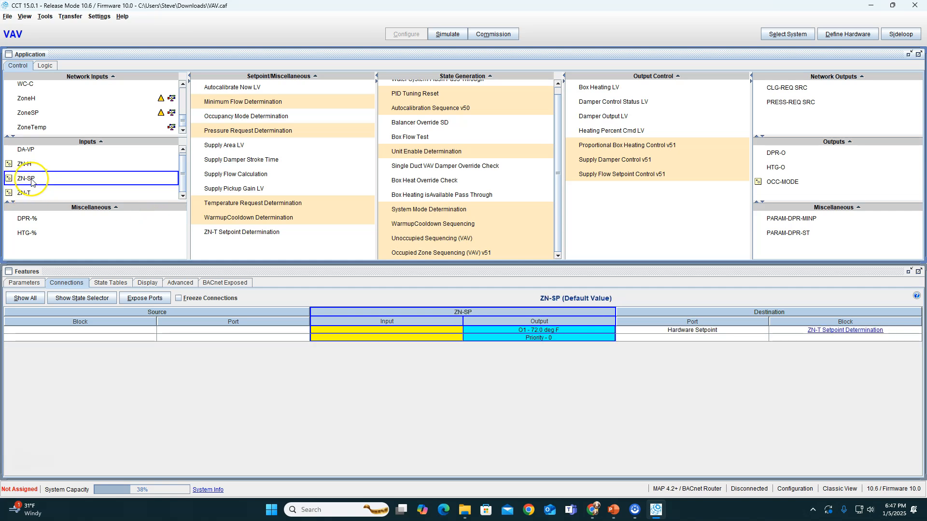
pyautogui.click(842, 330)
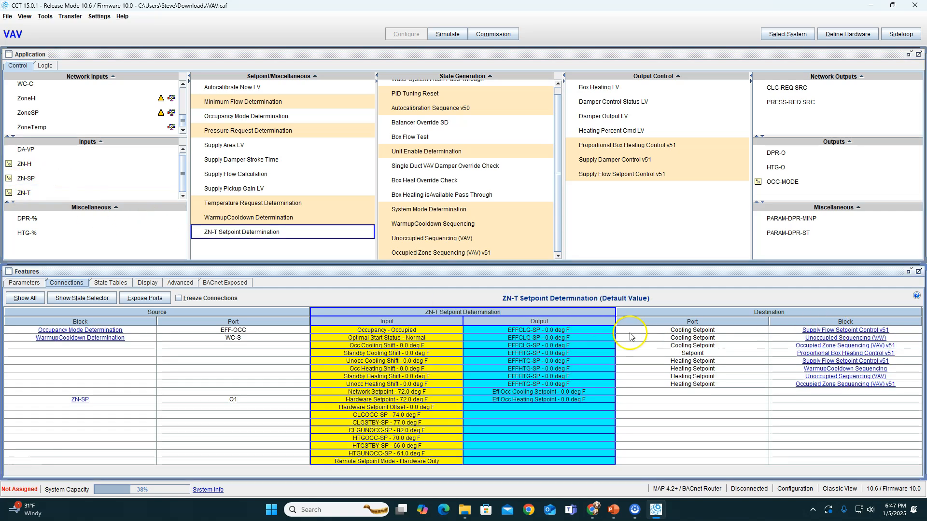
pyautogui.rightClick(318, 403)
pyautogui.click(348, 406)
pyautogui.scroll(-3, 410, 299)
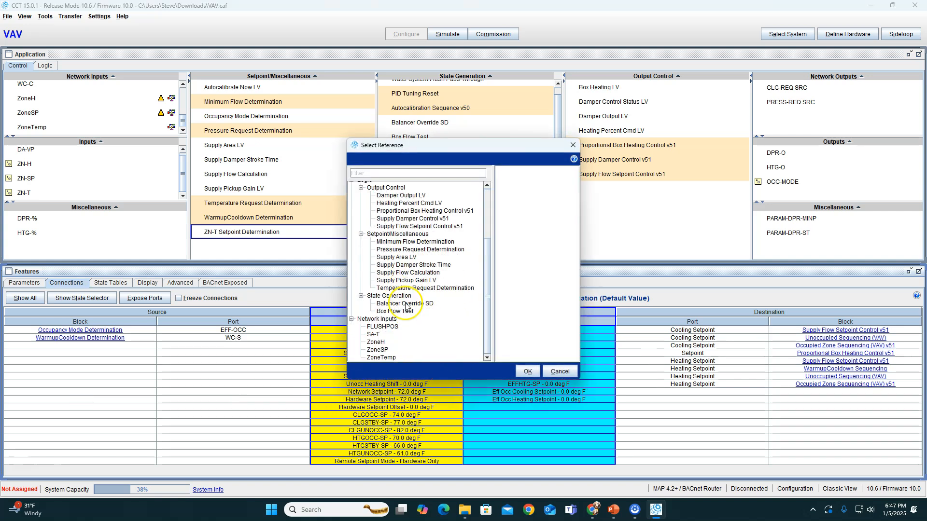
pyautogui.click(378, 351)
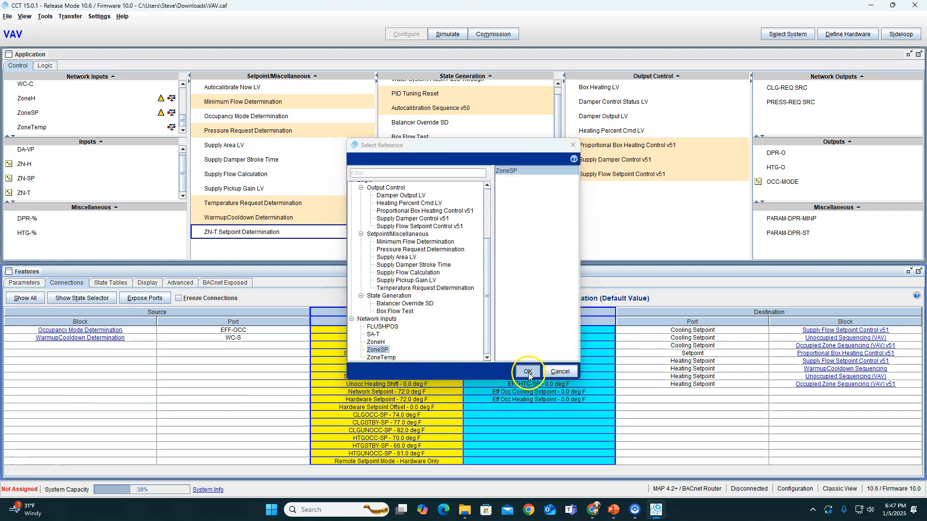
pyautogui.click(527, 371)
# Check ZN-H for connections, and delete the Zone NetSensor with its associated points from the hardware definition's SA bus devices
pyautogui.click(29, 164)
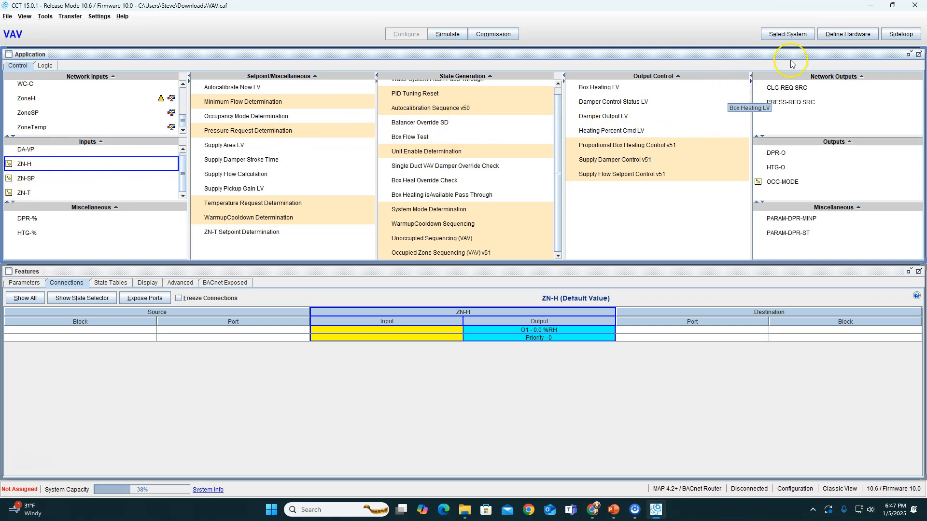
pyautogui.click(839, 35)
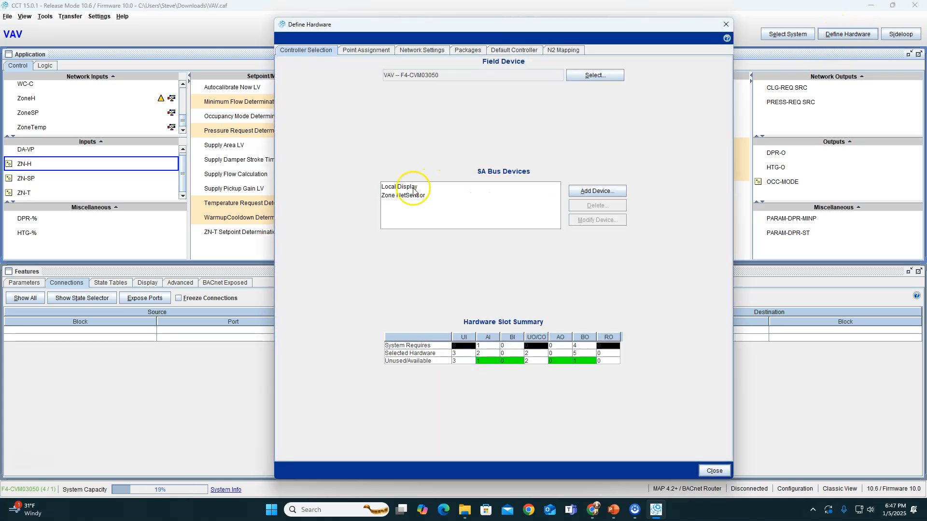
pyautogui.click(407, 196)
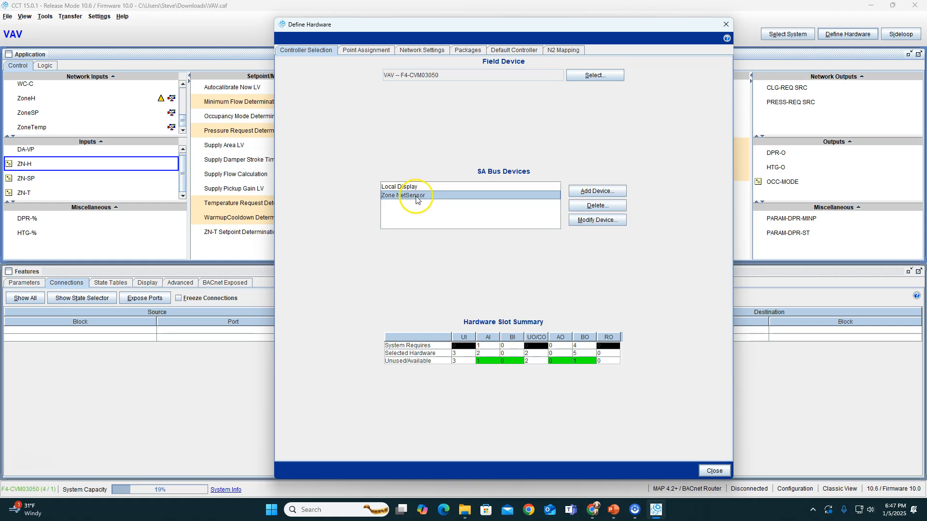
pyautogui.click(597, 205)
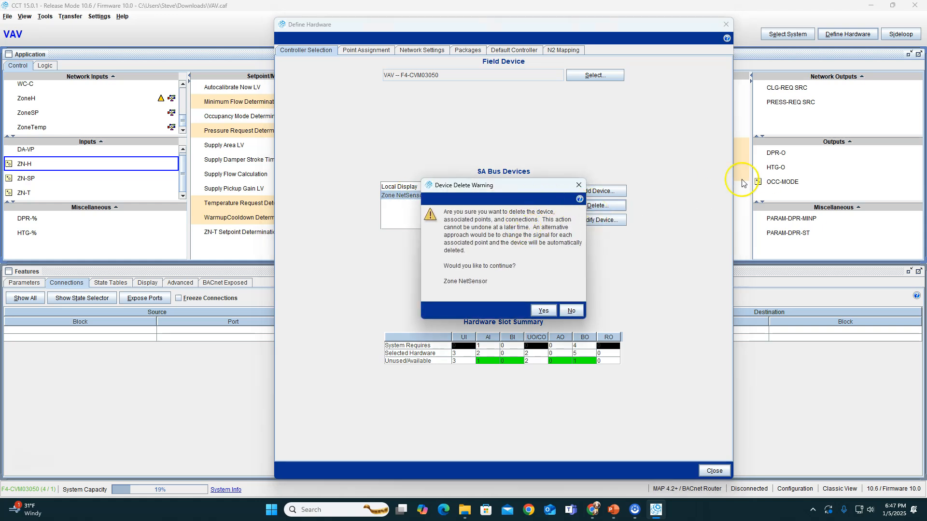
pyautogui.click(543, 310)
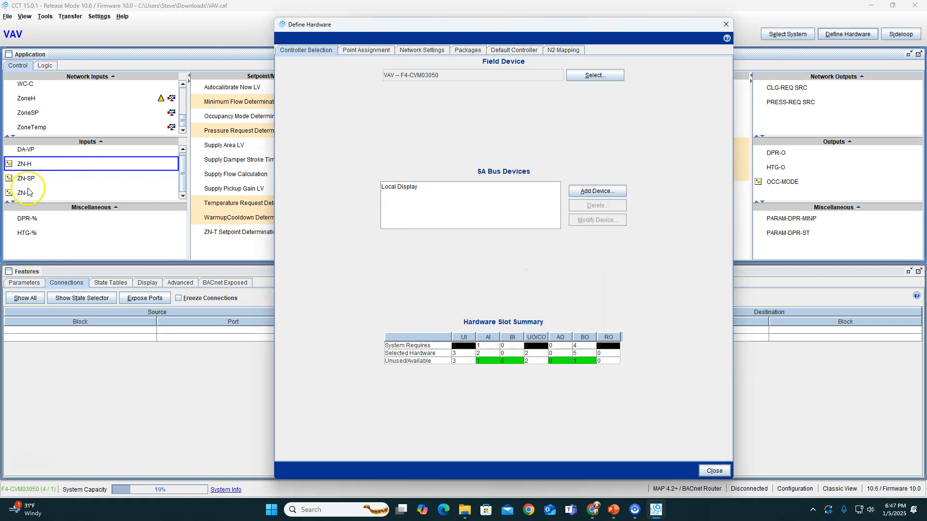
pyautogui.click(702, 467)
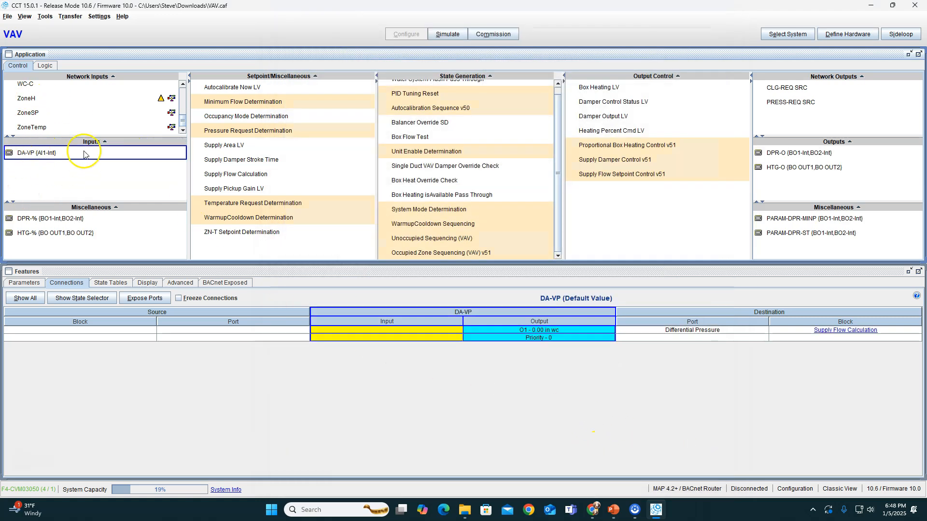
# Review the hardware point assignments, and set the field controller's instance number (BACnet ID) to 2004
pyautogui.click(848, 34)
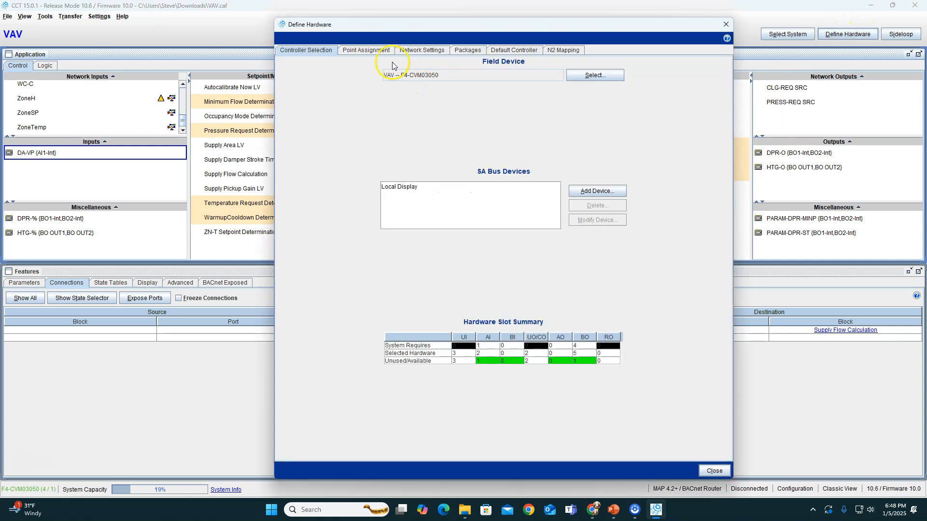
pyautogui.click(370, 50)
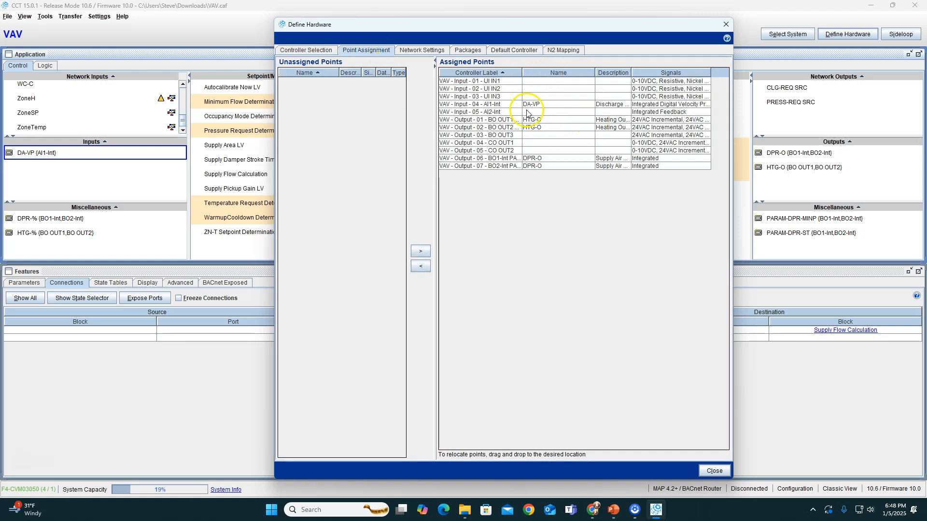
pyautogui.click(421, 50)
pyautogui.click(383, 98)
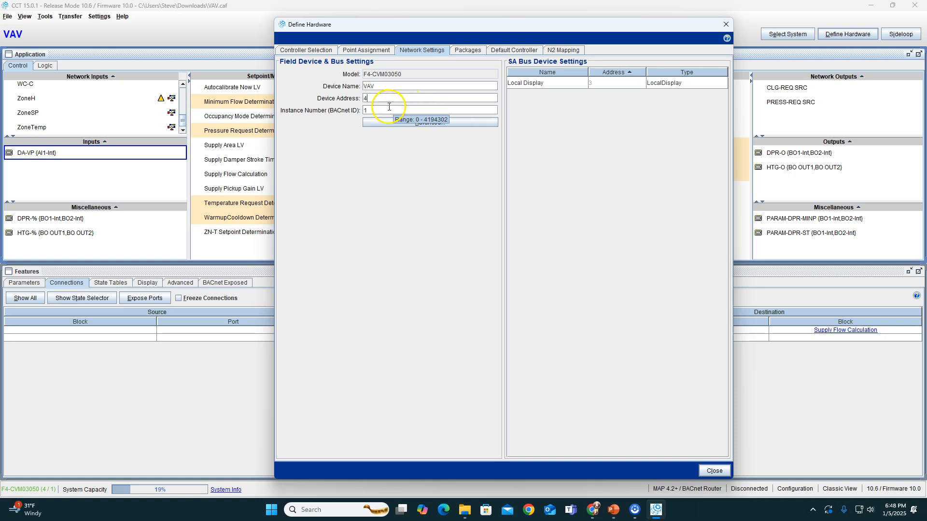
pyautogui.write('0')
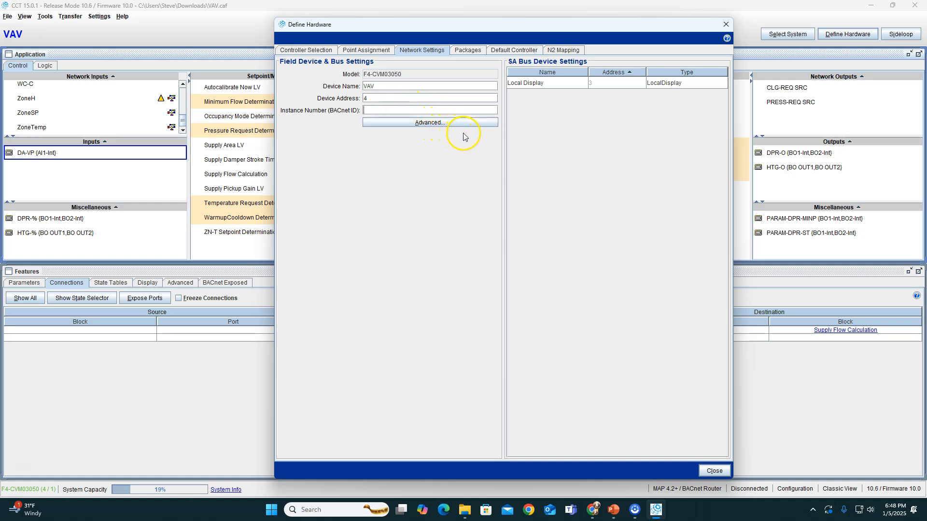
pyautogui.write('04')
pyautogui.click(716, 471)
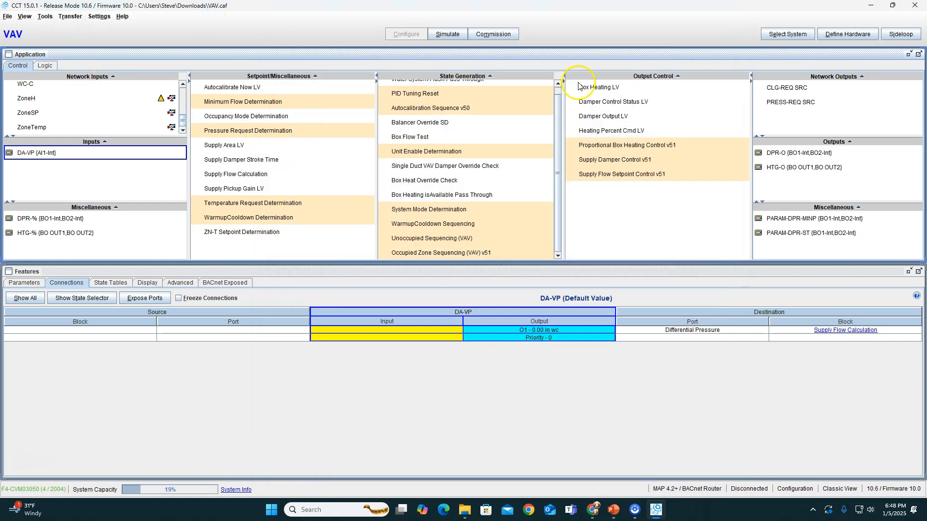
# Start a transfer to the device without saving the changes, and connect through the MAP 4.2+ / BACnet Router
pyautogui.click(70, 16)
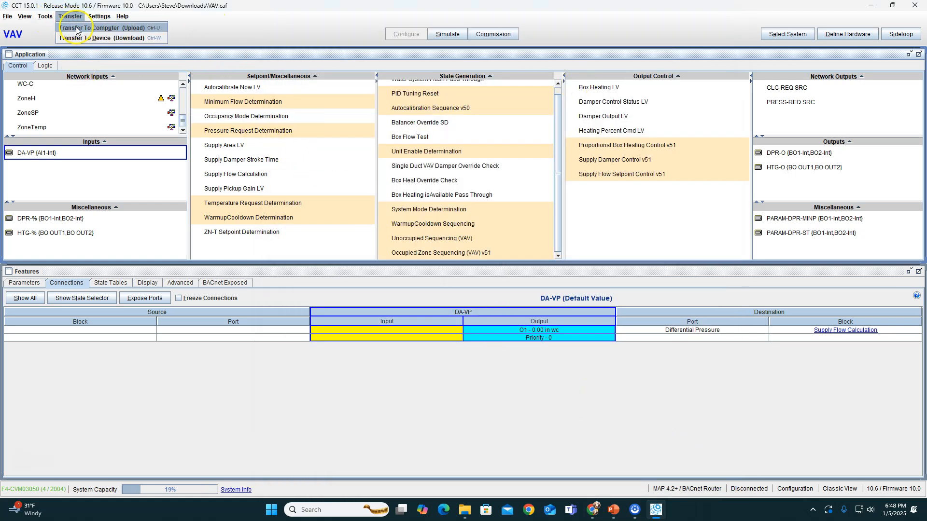
pyautogui.click(99, 38)
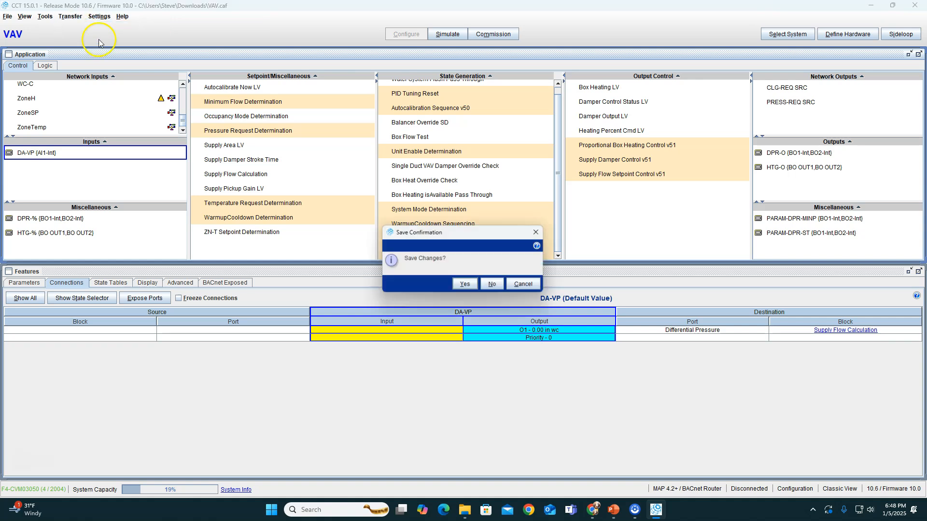
pyautogui.click(491, 286)
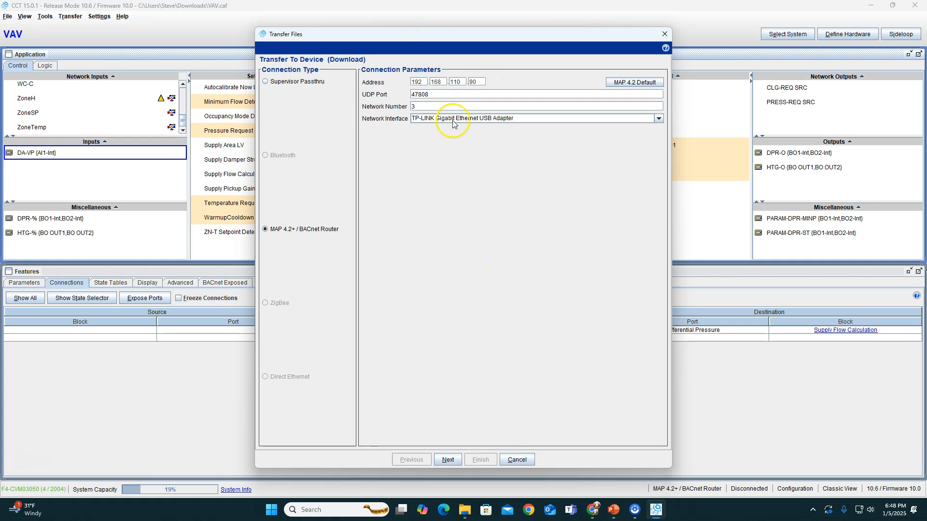
pyautogui.doubleClick(414, 106)
pyautogui.click(449, 459)
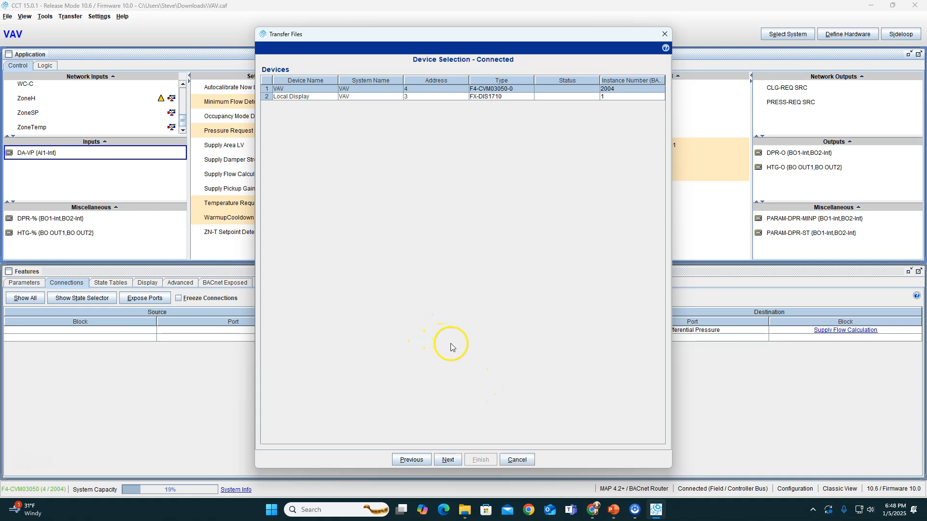
# Download the application to the VAV controller with commissioning after a successful transfer enabled
pyautogui.click(448, 460)
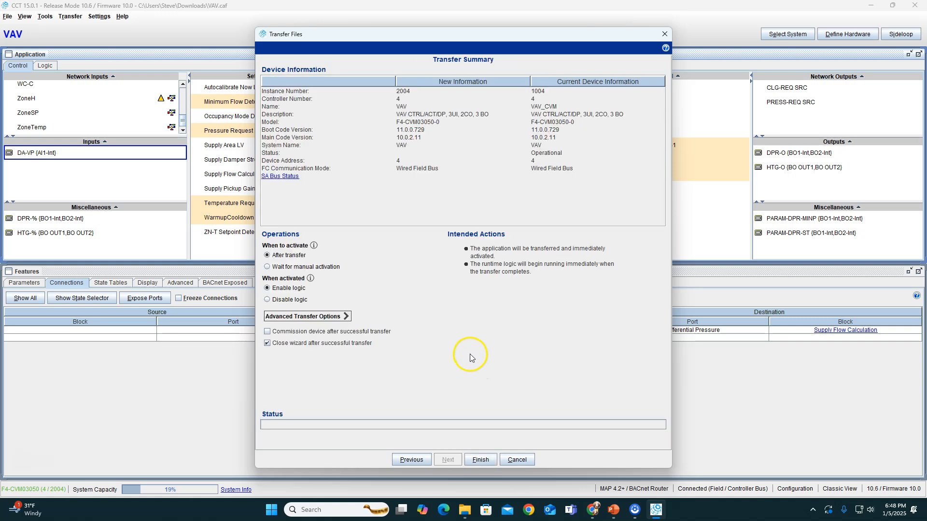
pyautogui.click(273, 333)
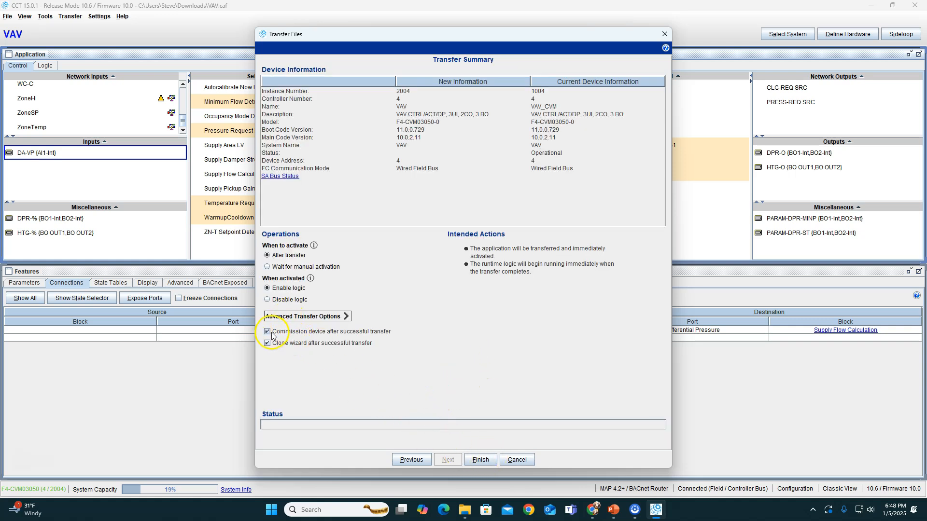
pyautogui.click(480, 460)
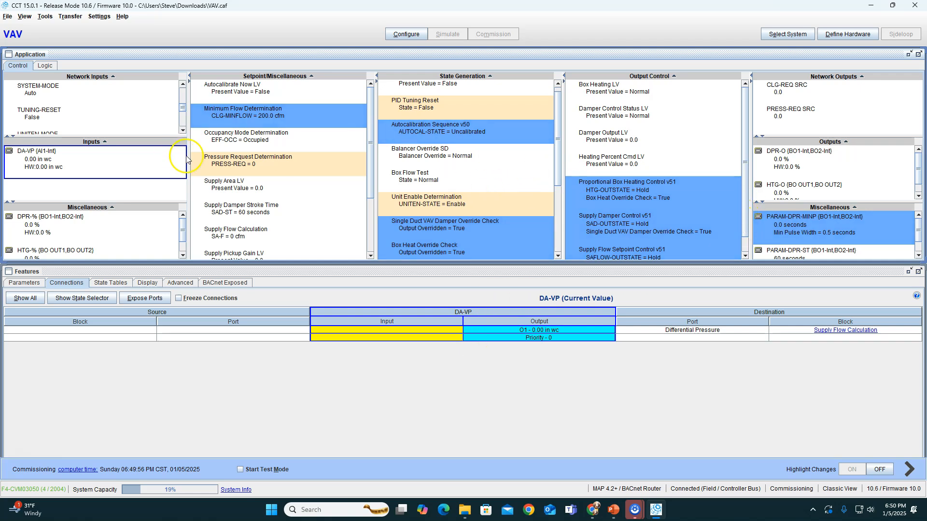
# Enlarge the network inputs area and examine the live values of ZoneH, ZoneSP and ZoneTemp and the connections of ZoneSP and ZoneTemp
pyautogui.scroll(-3, 111, 121)
pyautogui.moveTo(132, 135); pyautogui.dragTo(131, 188)
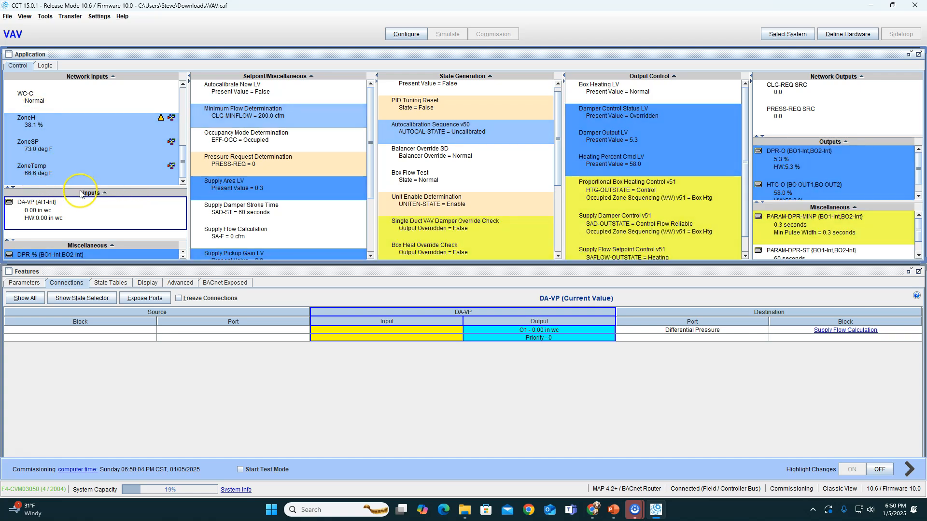
pyautogui.click(44, 151)
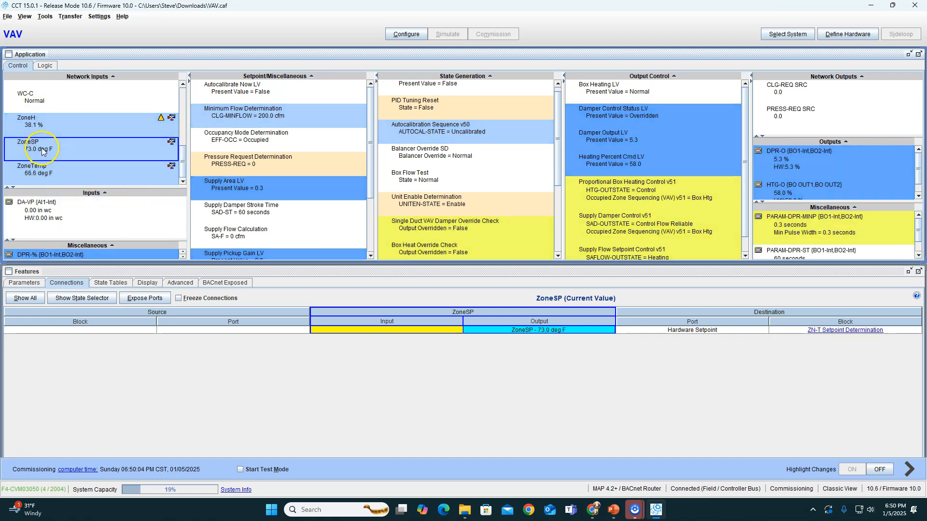
pyautogui.click(79, 172)
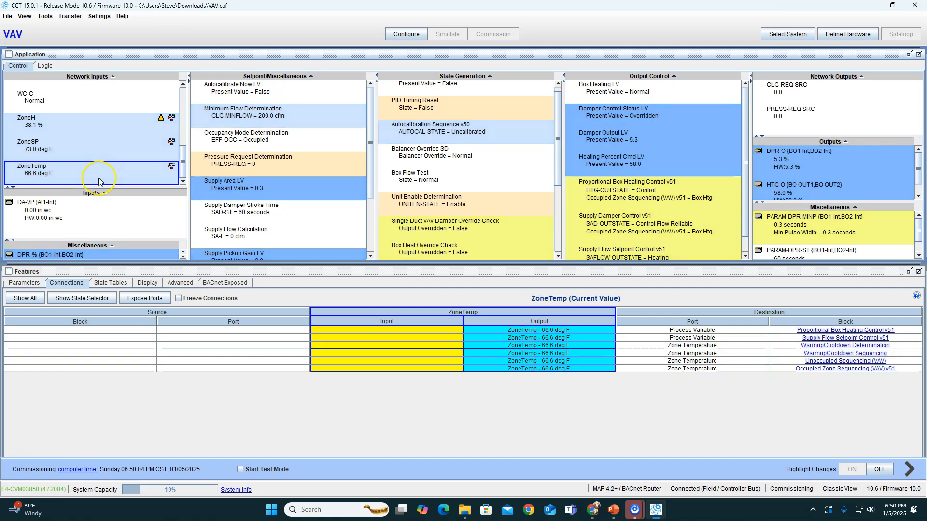